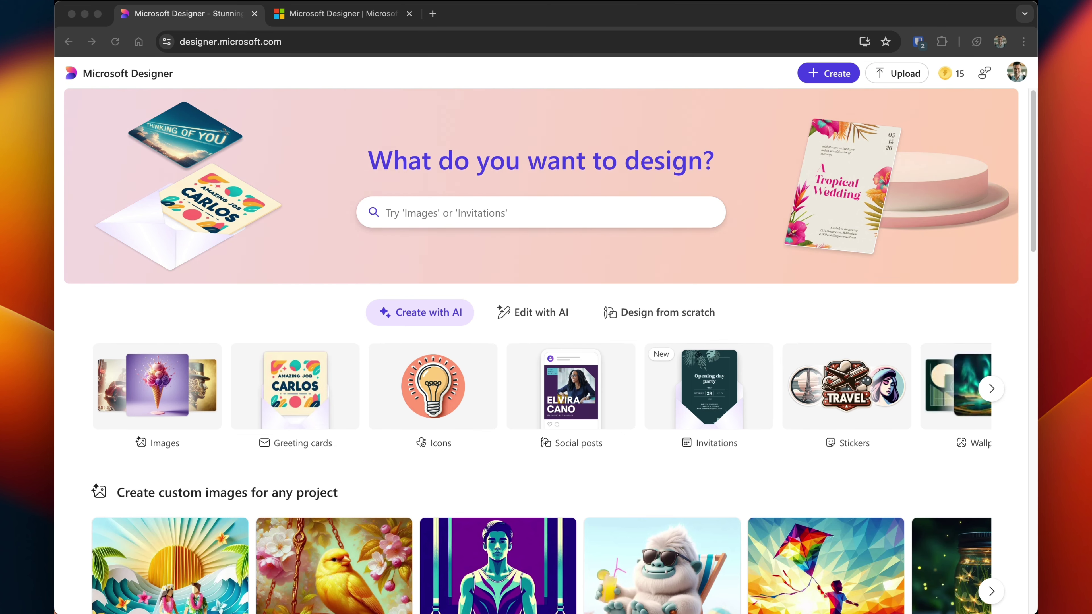
Step: Browse the from-scratch design categories, including office, social media, print and paper formats, on the home page
scroll(550, 351, "down", 1)
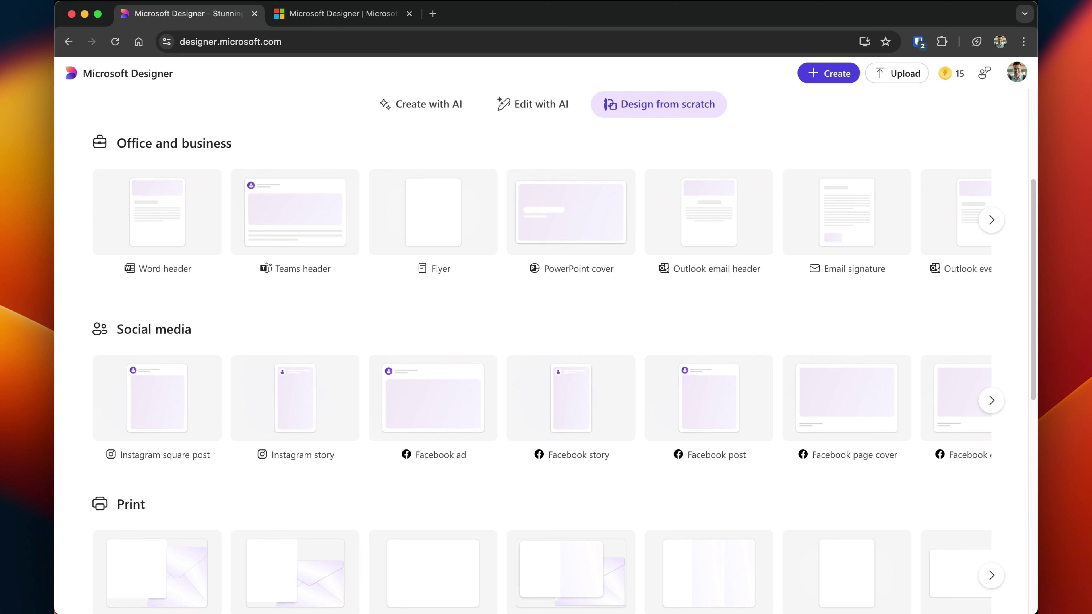
scroll(546, 336, "down", 5)
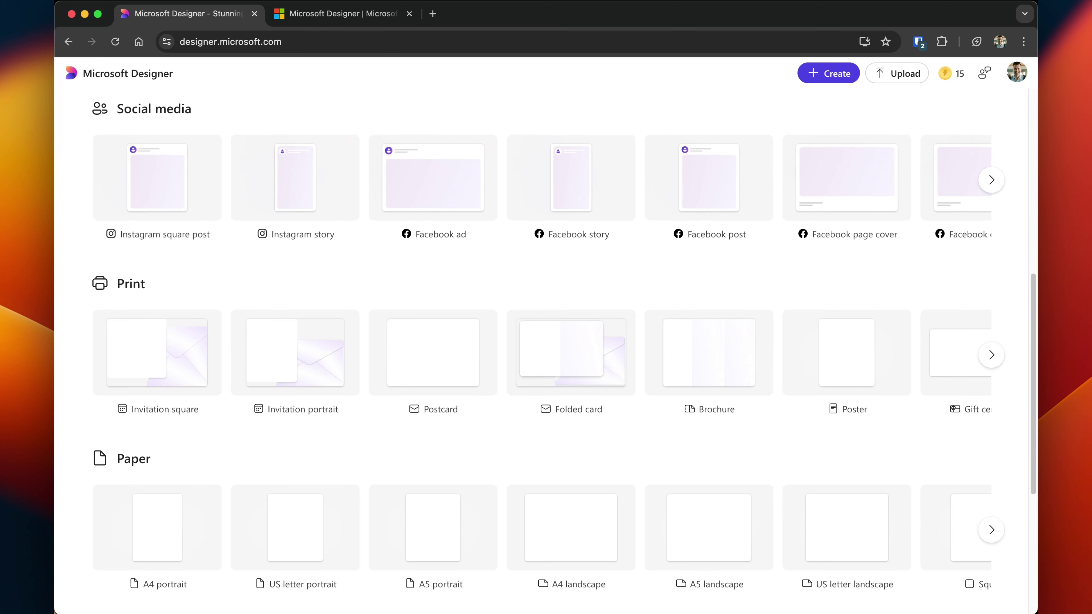
scroll(571, 316, "down", 3)
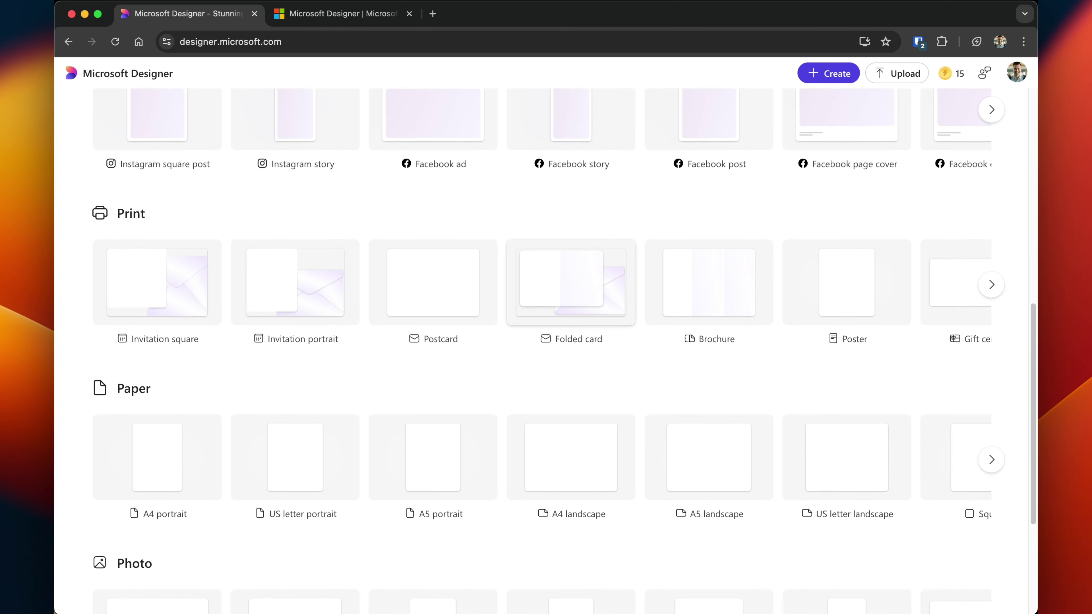
scroll(571, 274, "down", 1)
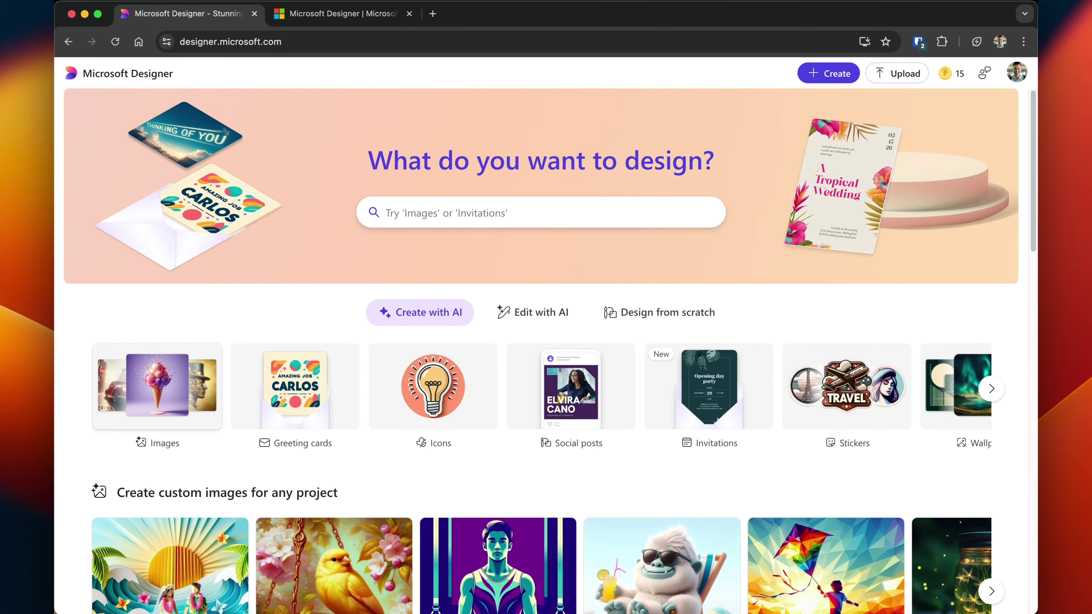
Step: Open the AI image creator and review its size options and the sample image ideas
left_click(156, 386)
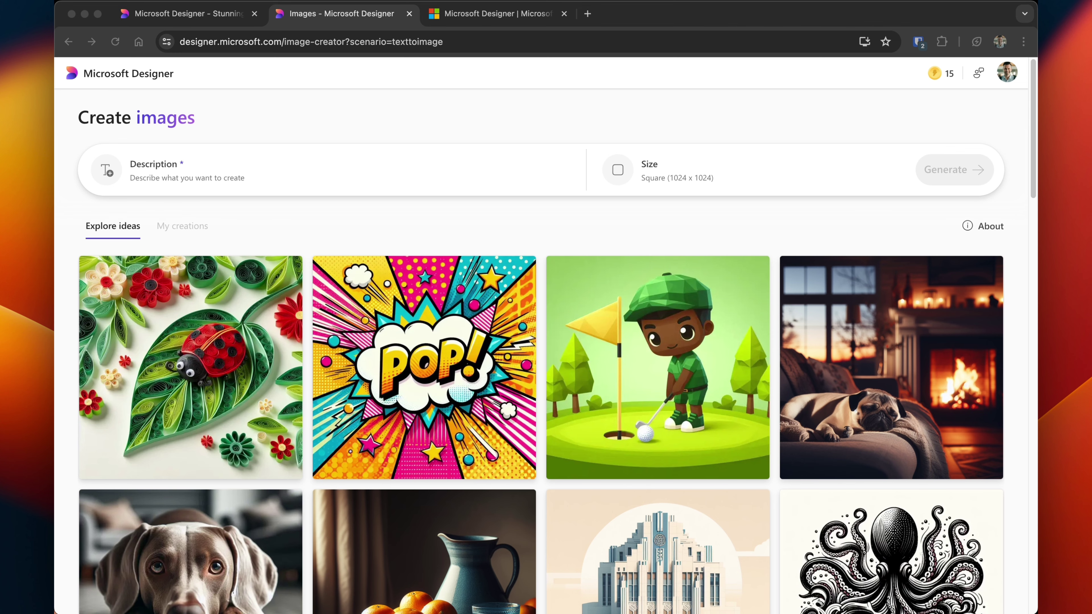
left_click(750, 170)
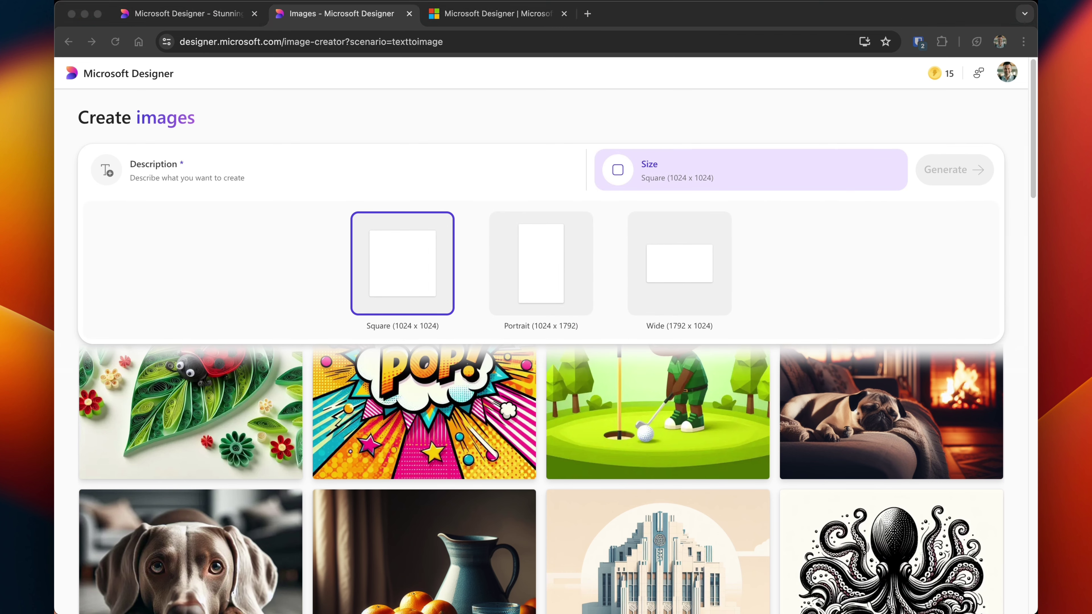
left_click(190, 335)
scroll(658, 337, "down", 10)
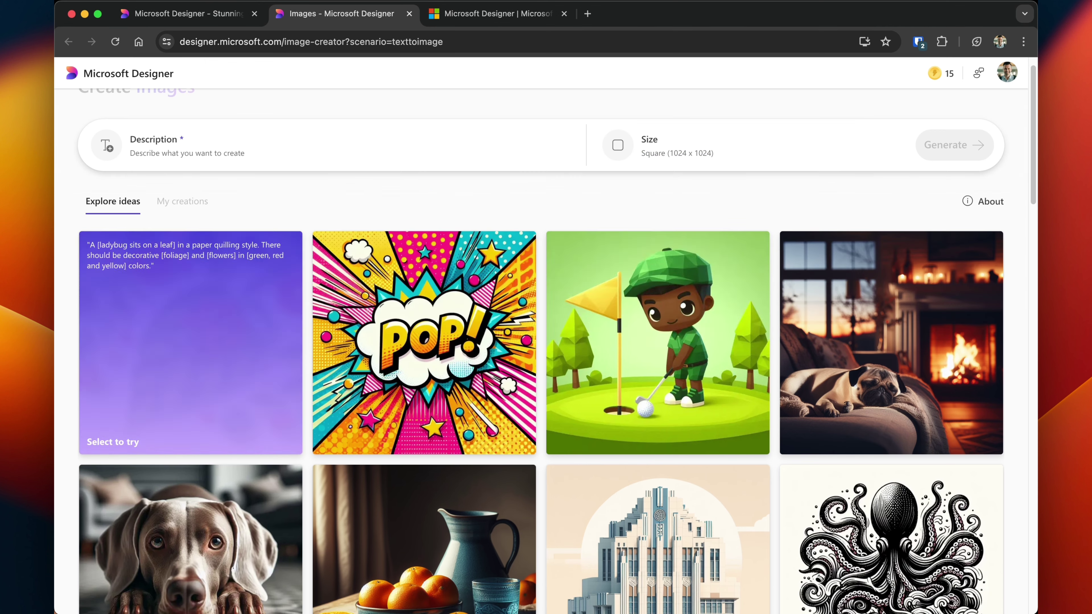
scroll(657, 337, "down", 1)
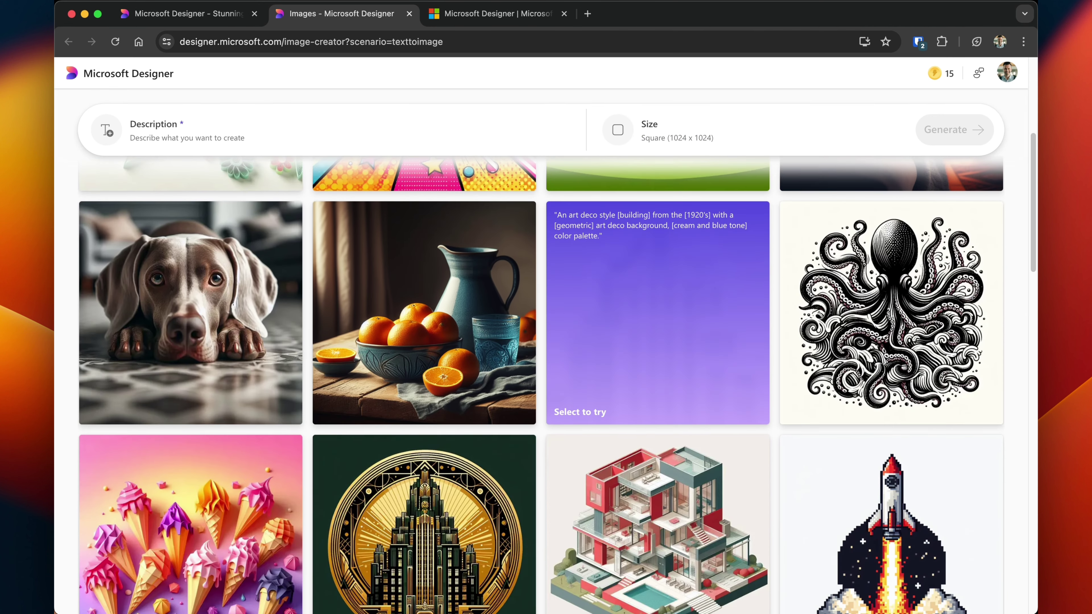
scroll(657, 338, "down", 15)
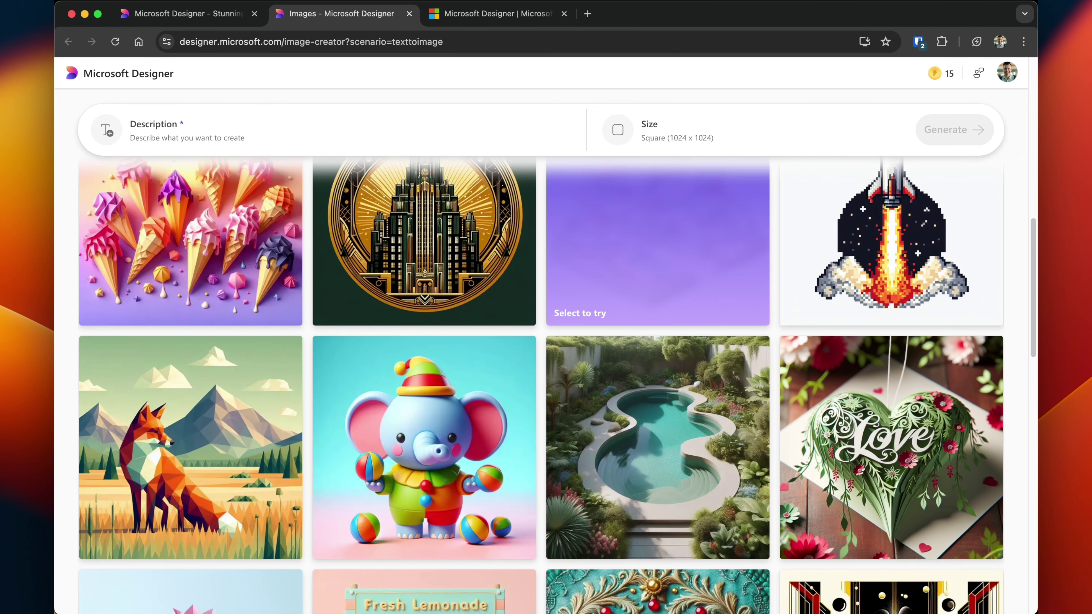
scroll(658, 338, "up", 20)
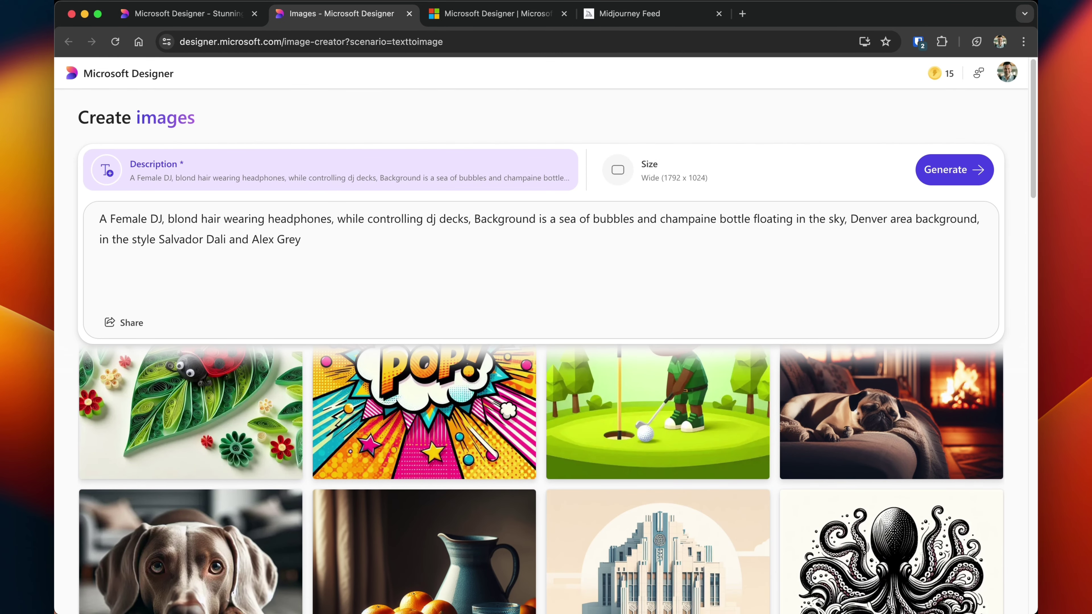
Step: Check the reference image in the Midjourney feed and generate Wide (1792 x 1024) images from the female DJ description
left_click(630, 14)
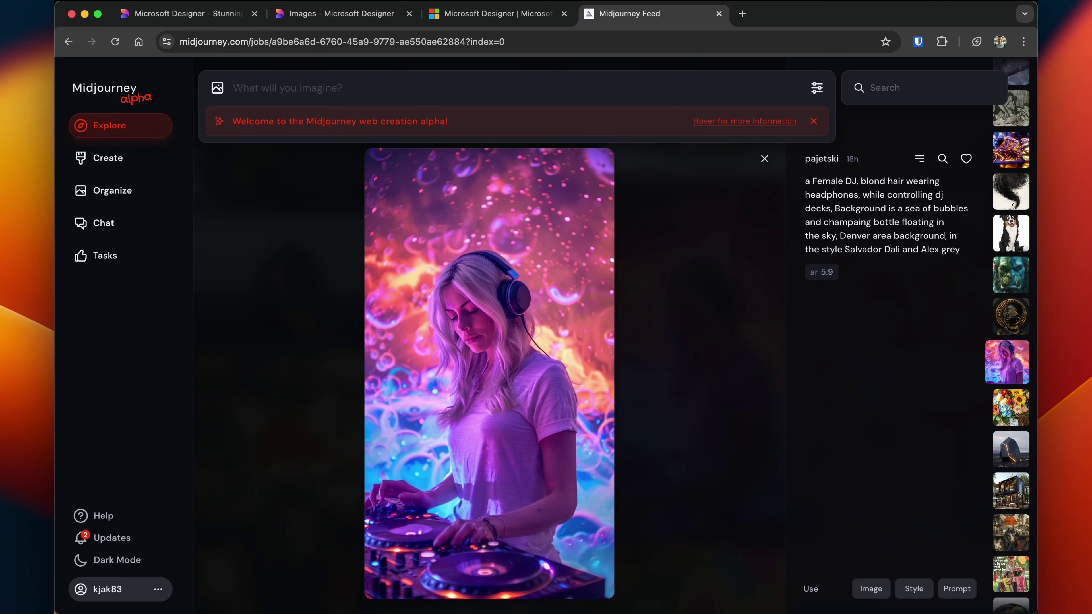
key("super+2")
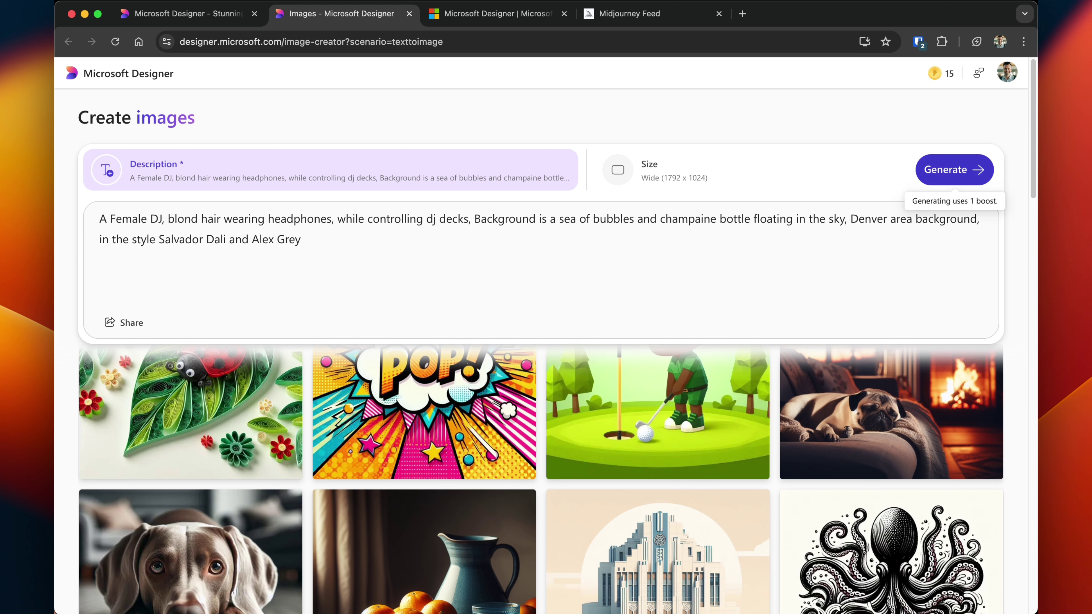
left_click(954, 169)
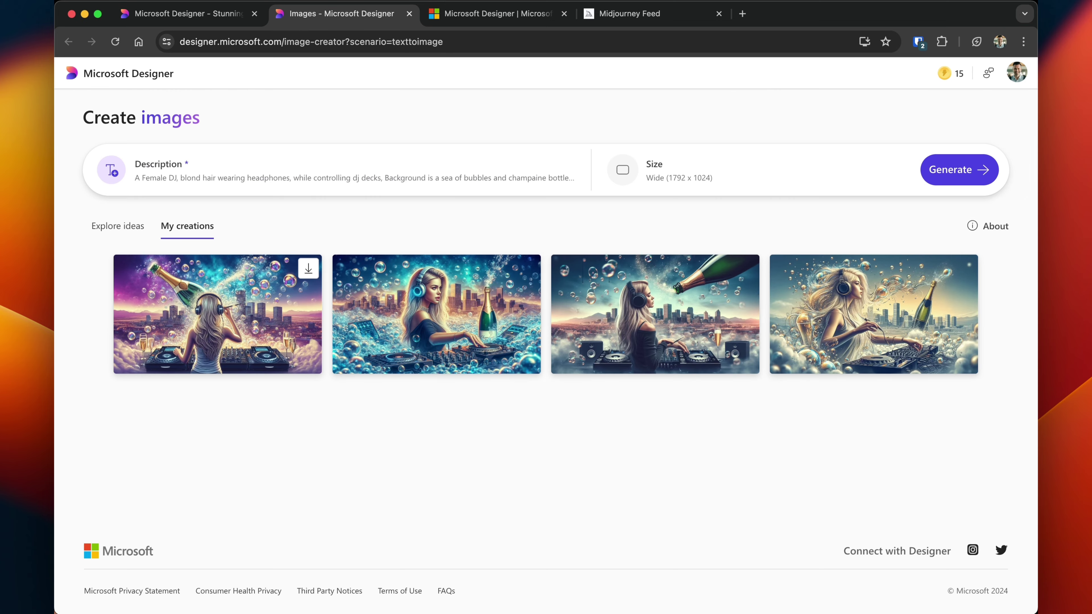
Step: View the generated DJ images enlarged and compare them with the Midjourney reference image
left_click(211, 339)
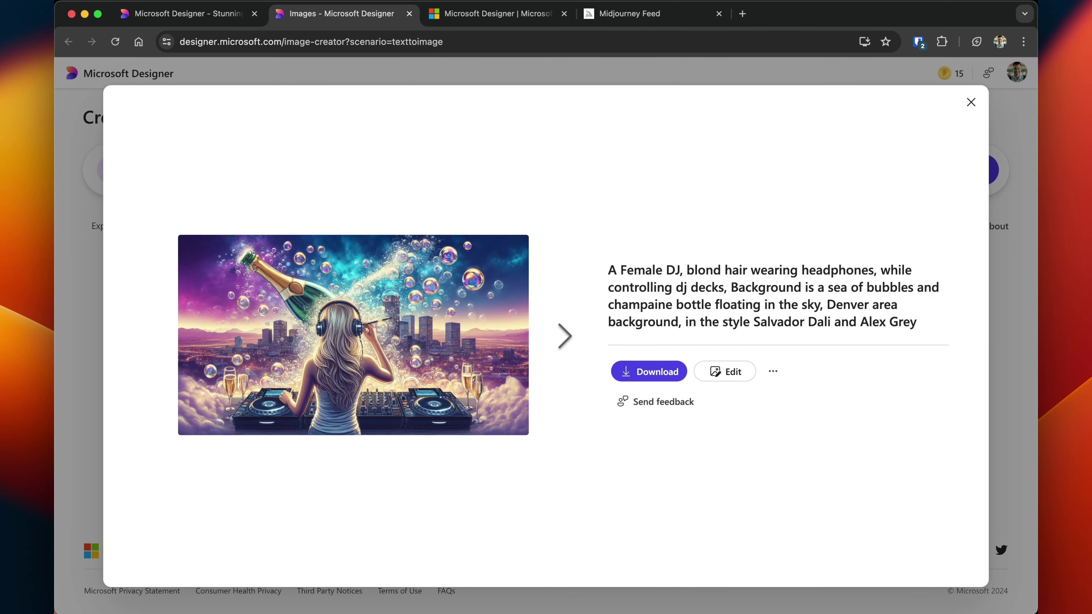
left_click(649, 13)
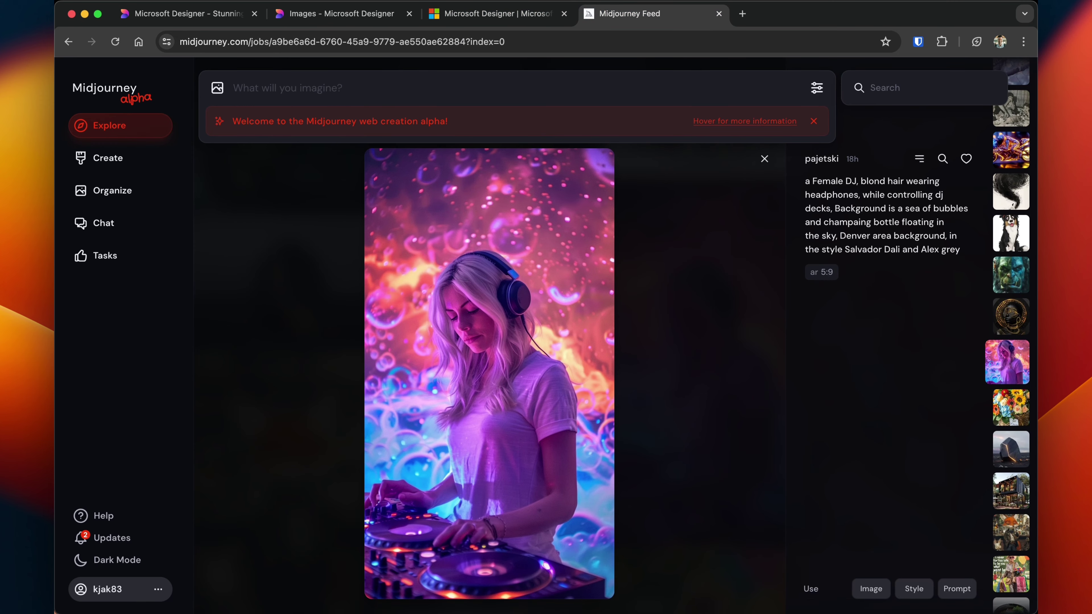
key("ctrl+shift+Tab")
key("ctrl+shift+Tab")
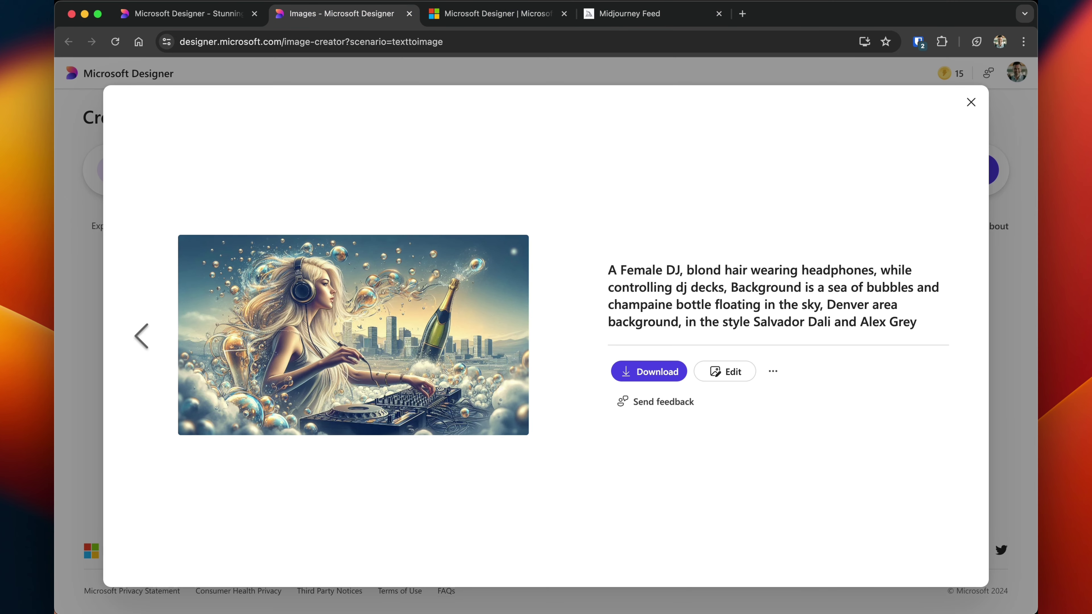
key("Left")
key("Left")
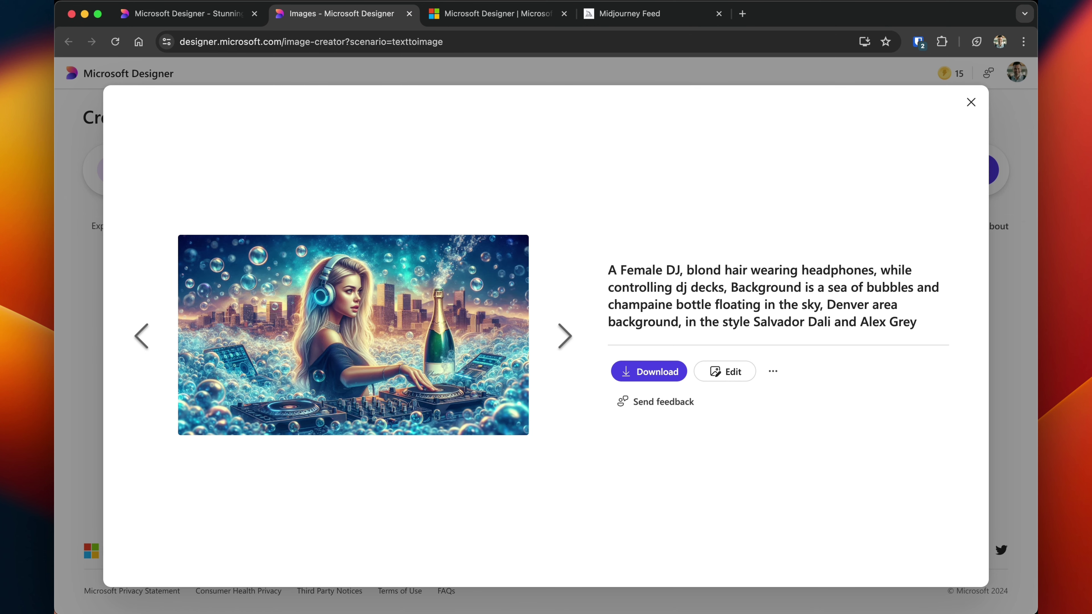
key("Left")
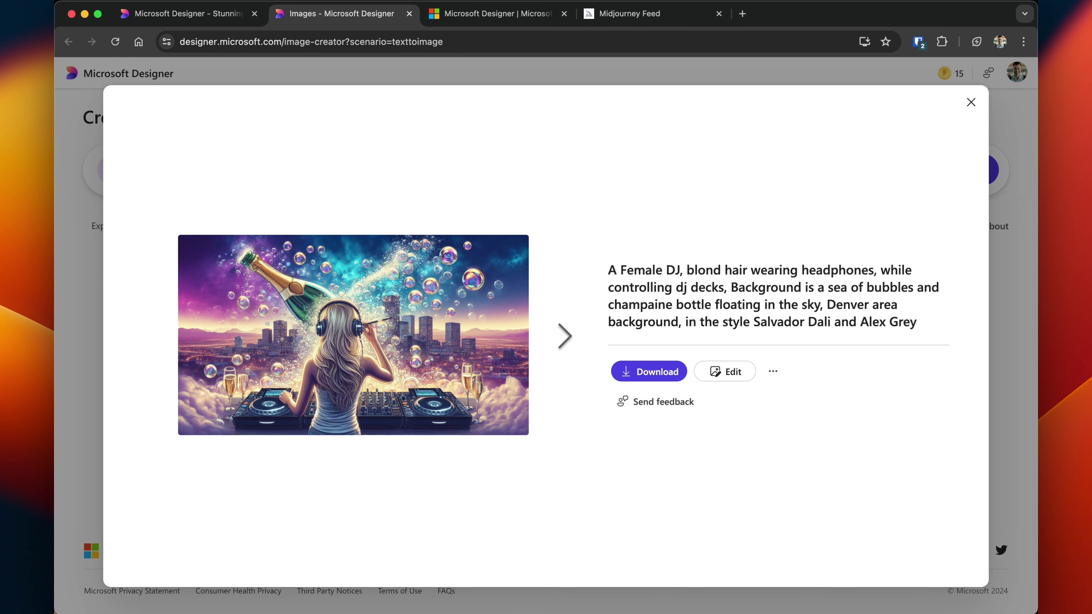
Step: Open the generated image with the DJ seen from behind in the editor and review its AI tools, filters and adjustments
left_click(724, 371)
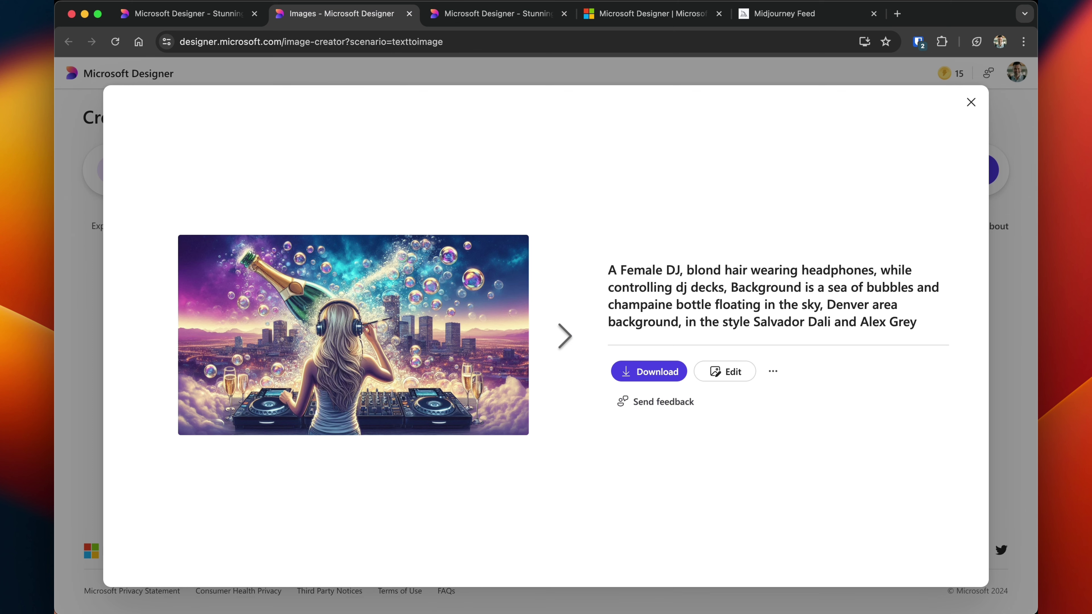
left_click(499, 14)
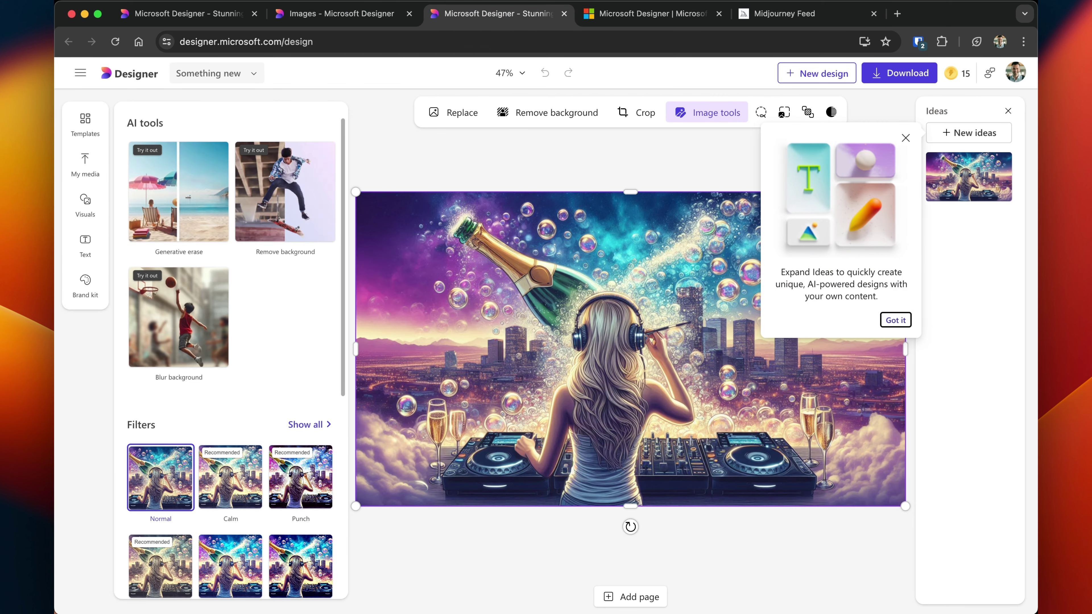
key("Escape")
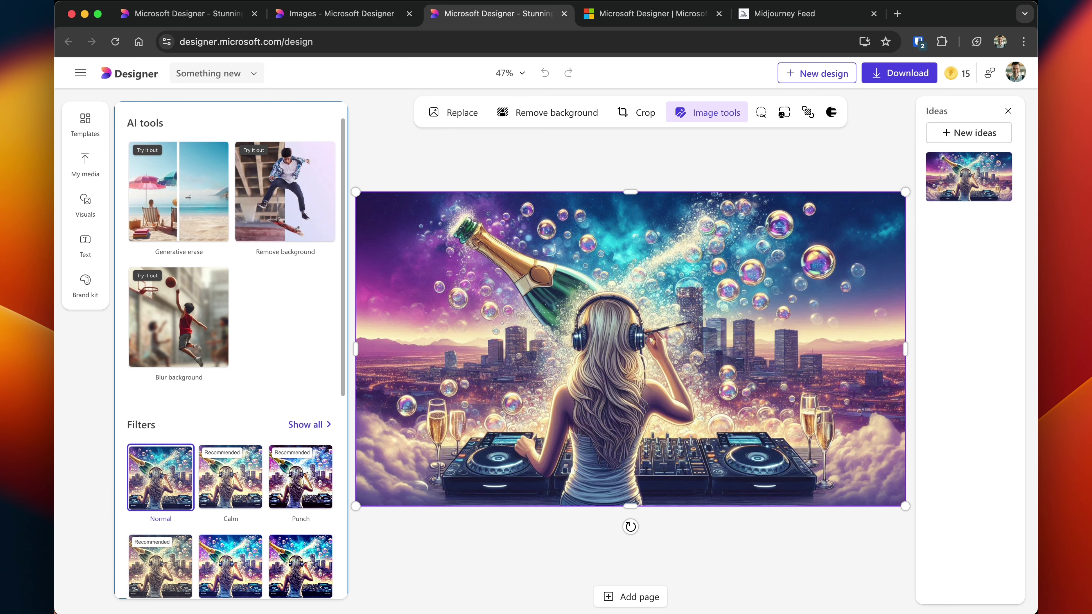
scroll(231, 344, "down", 5)
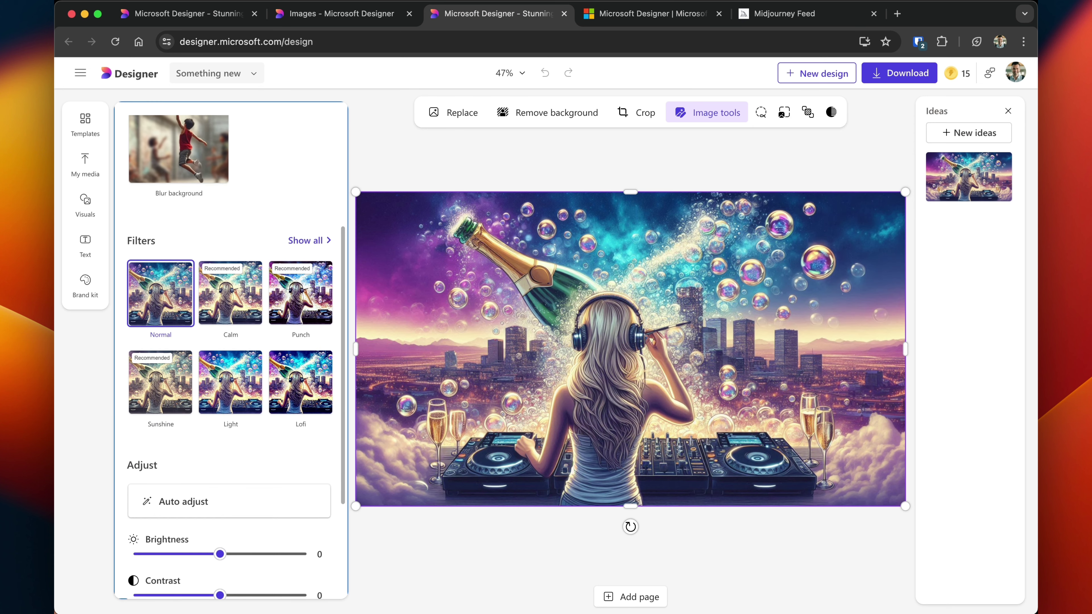
scroll(230, 344, "down", 4)
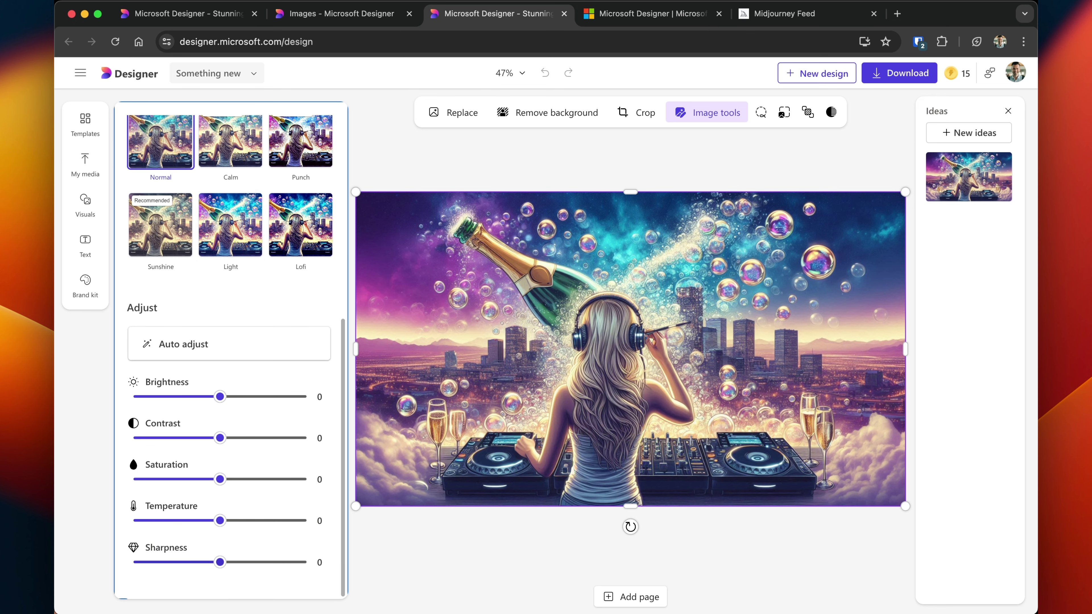
scroll(231, 344, "up", 9)
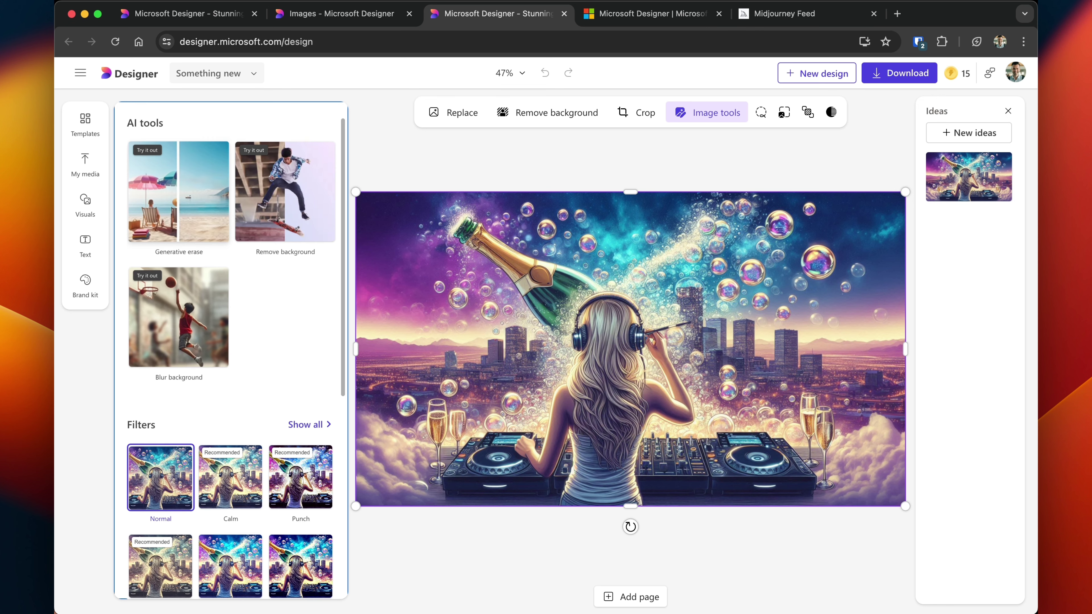
Step: Remove the floating champagne bottle from the image with Generative erase and accept the result
left_click(179, 191)
left_click(581, 262)
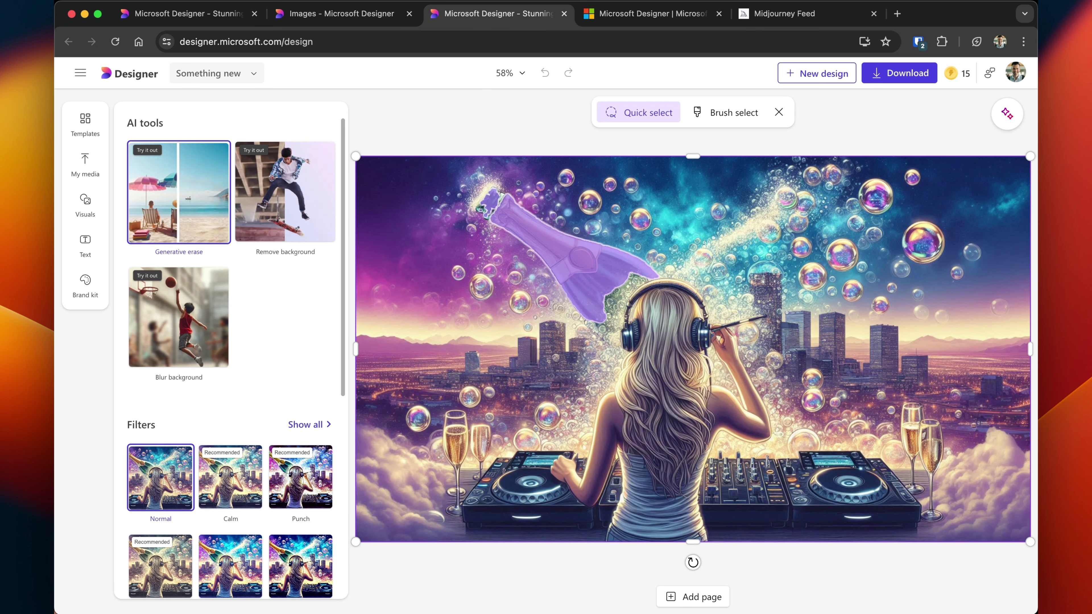
left_click(589, 202)
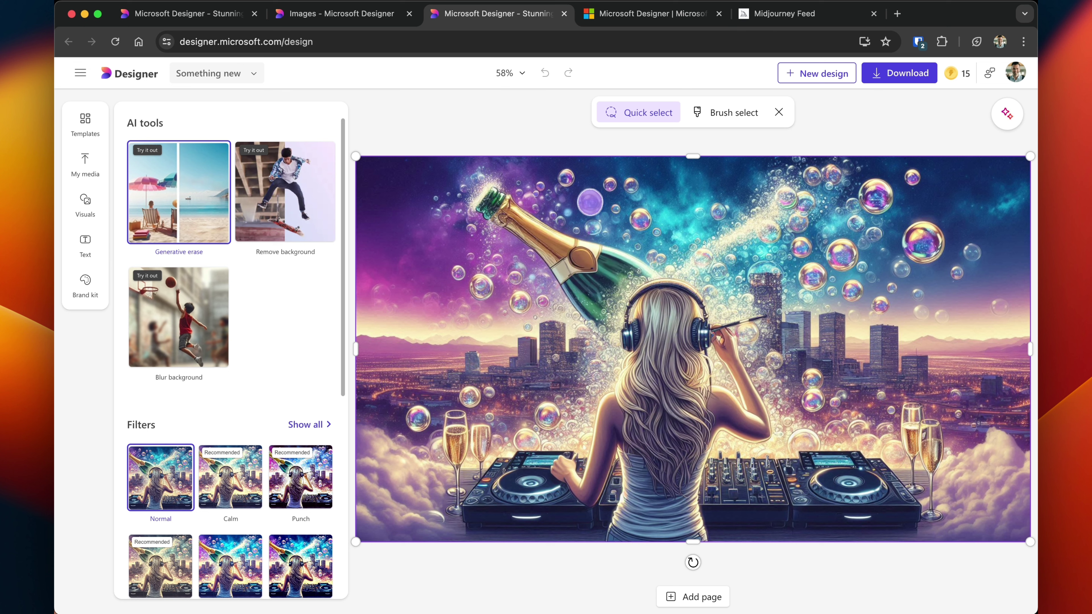
left_click(641, 219)
left_click(581, 258)
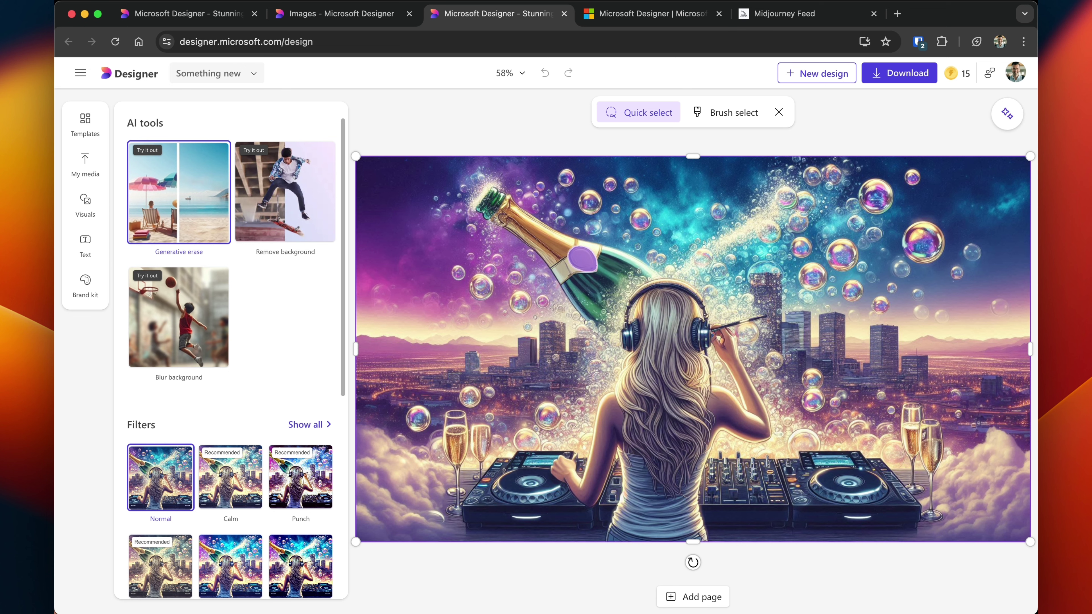
left_click(550, 241)
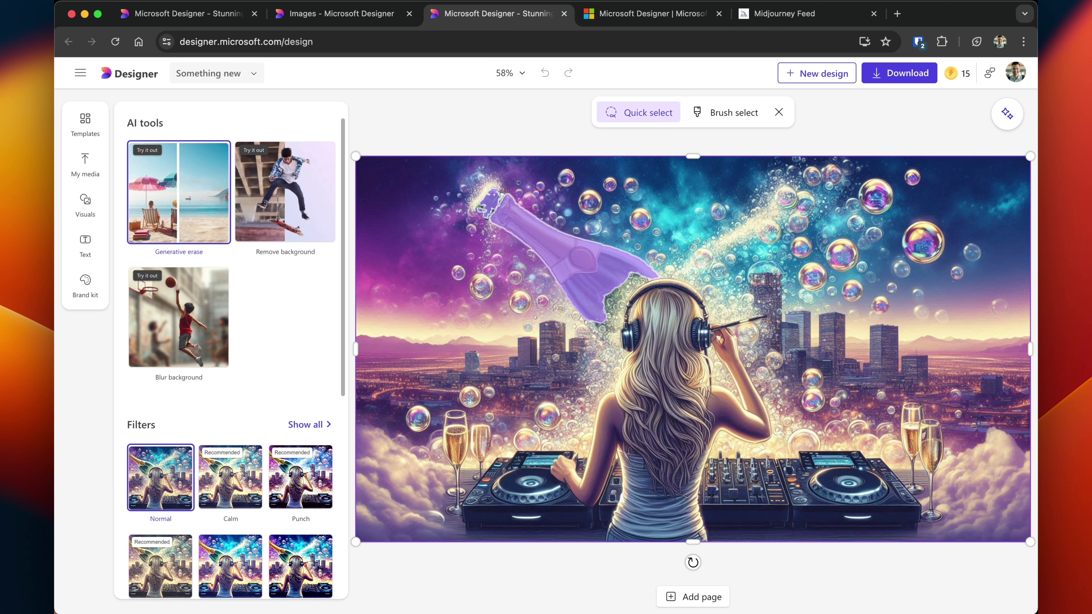
left_click(550, 241)
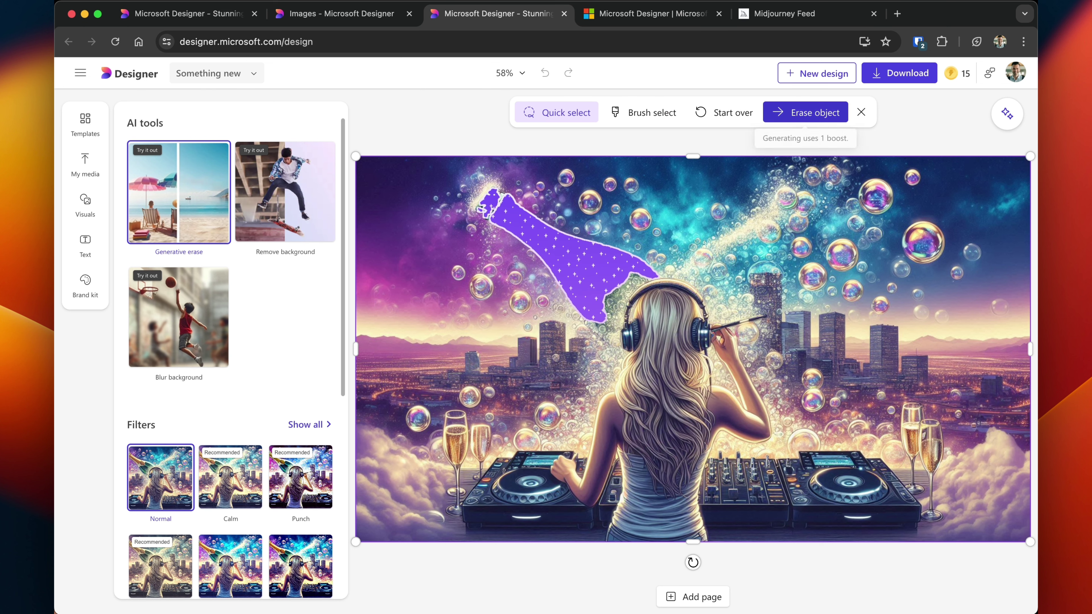
left_click(805, 112)
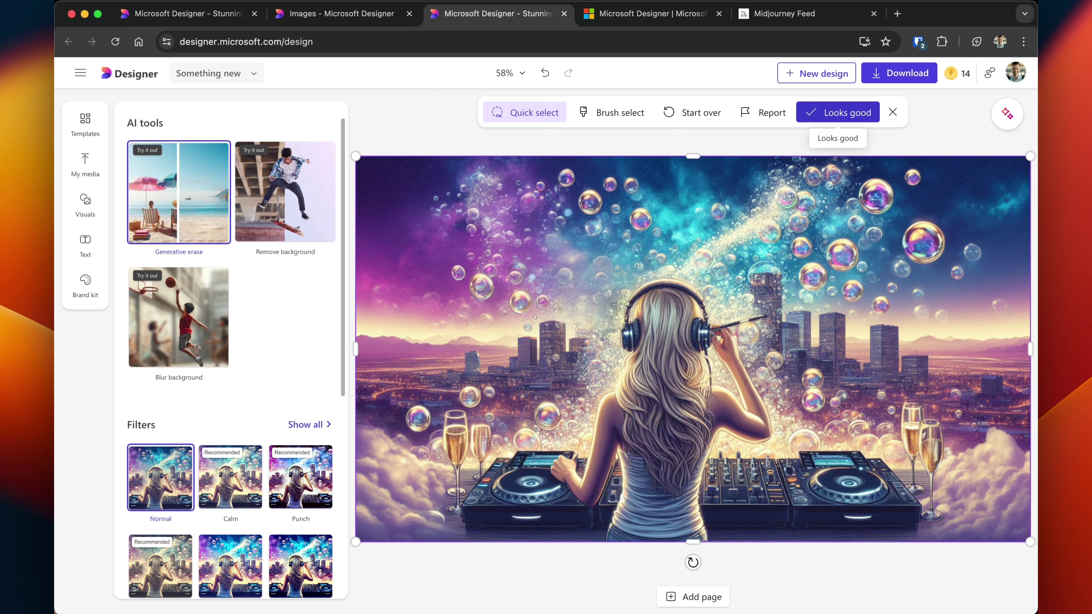
left_click(838, 113)
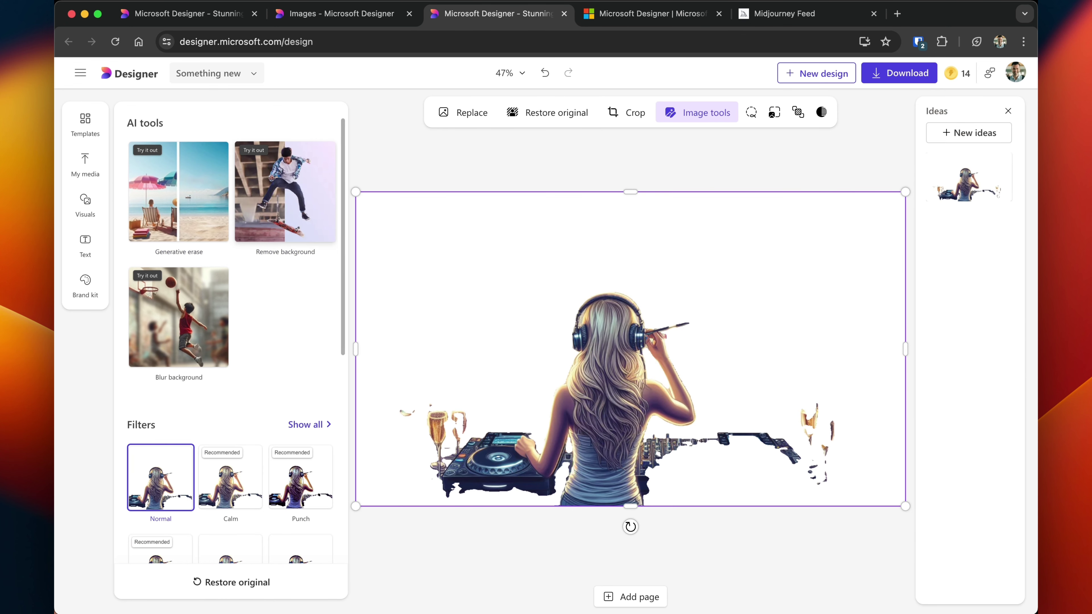
Step: Undo the background removal and blur the background behind the DJ instead
left_click(545, 72)
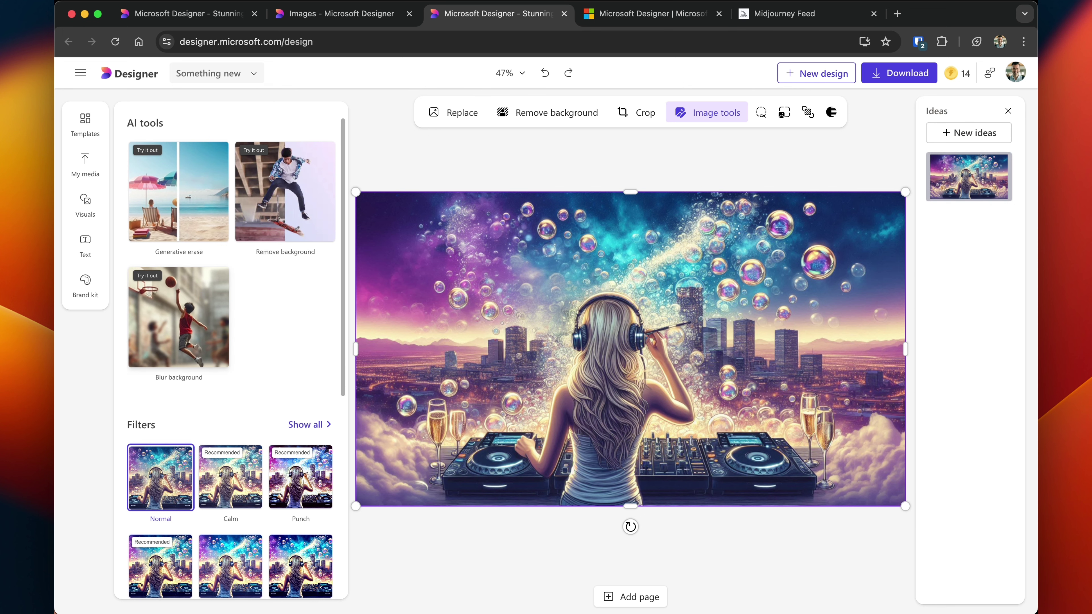
left_click(178, 317)
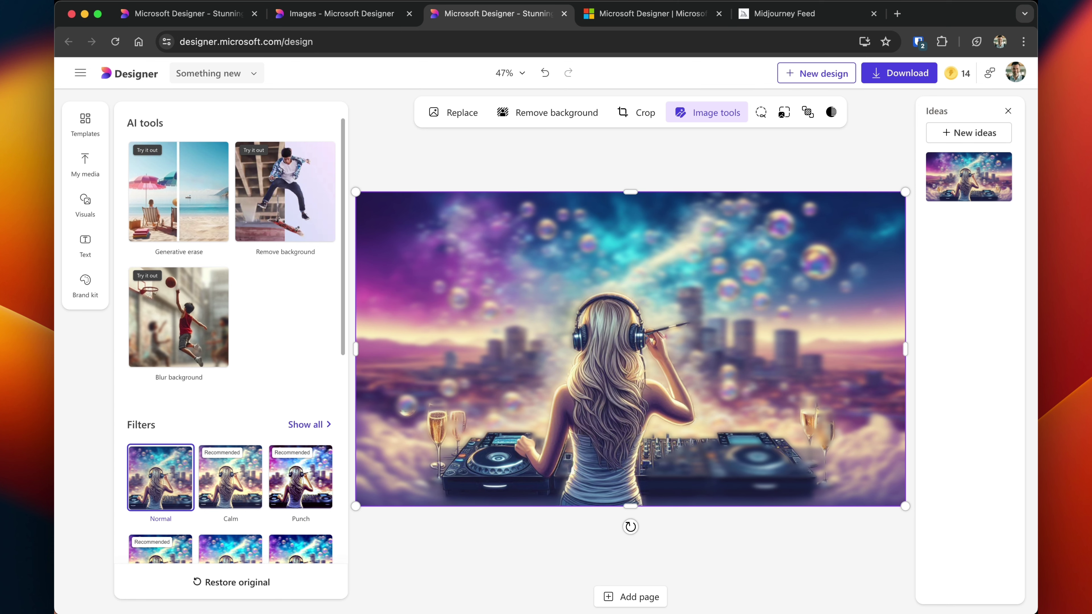
Step: Return to the Designer home page and open the AI greeting card creator
key("super+1")
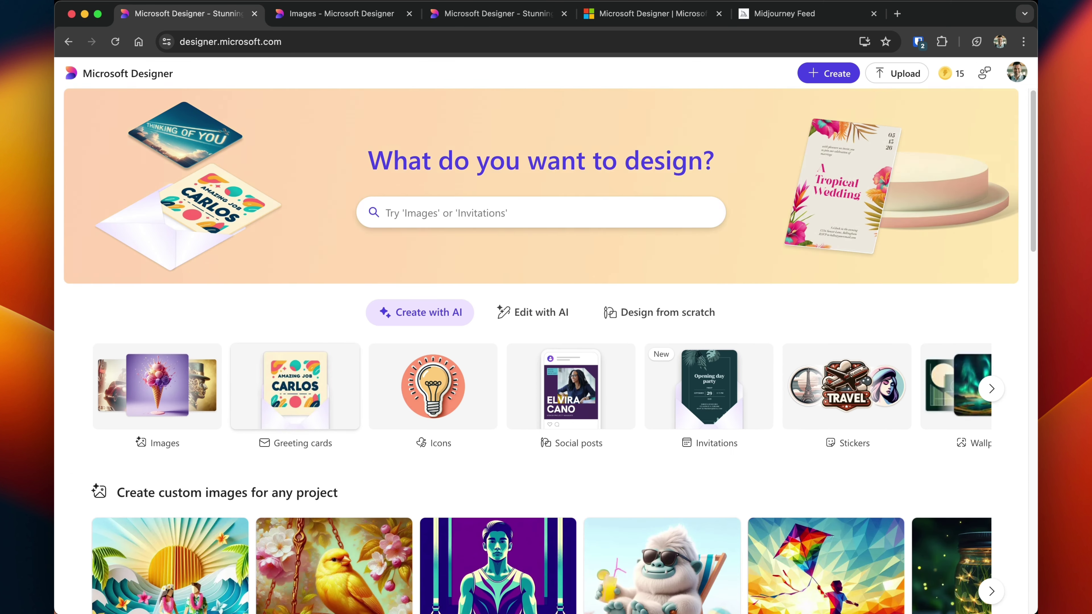
left_click(294, 385)
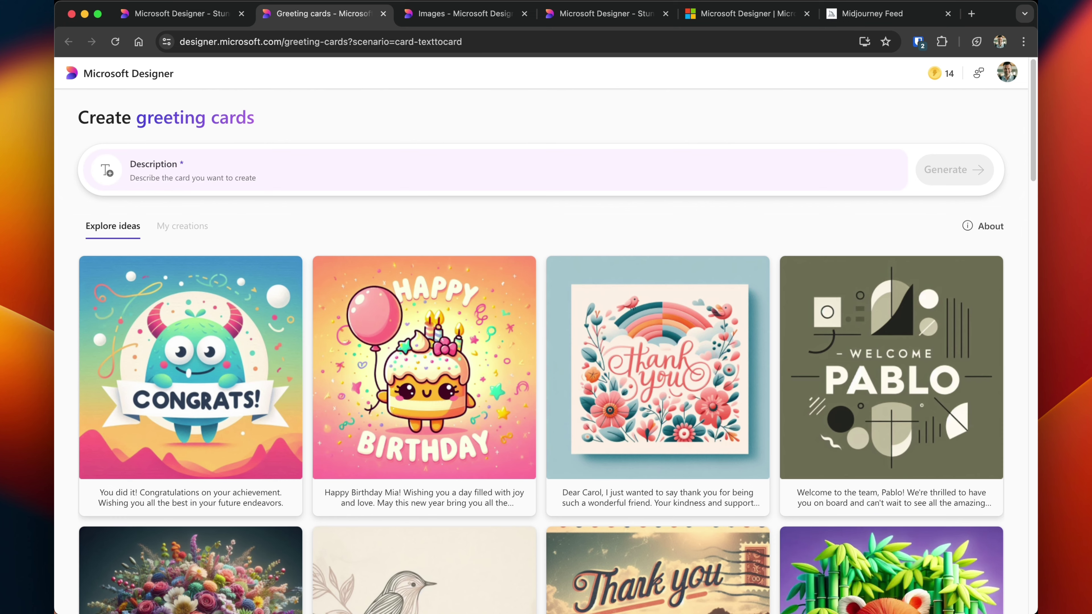
Step: Browse the example cards and try to generate a 10 year work anniversary card for a named colleague
scroll(424, 301, "down", 3)
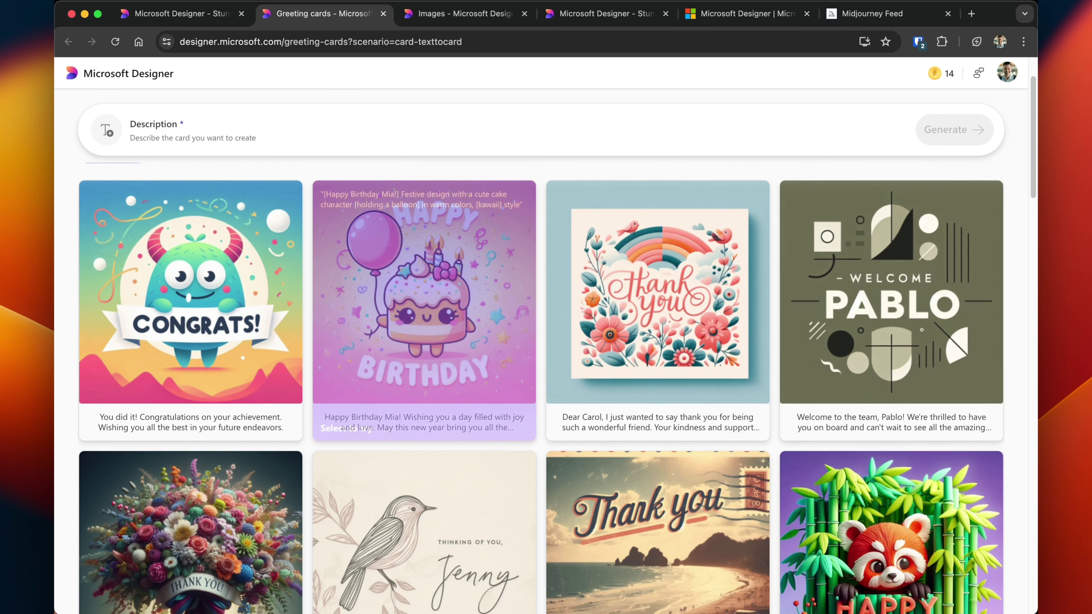
scroll(557, 381, "down", 15)
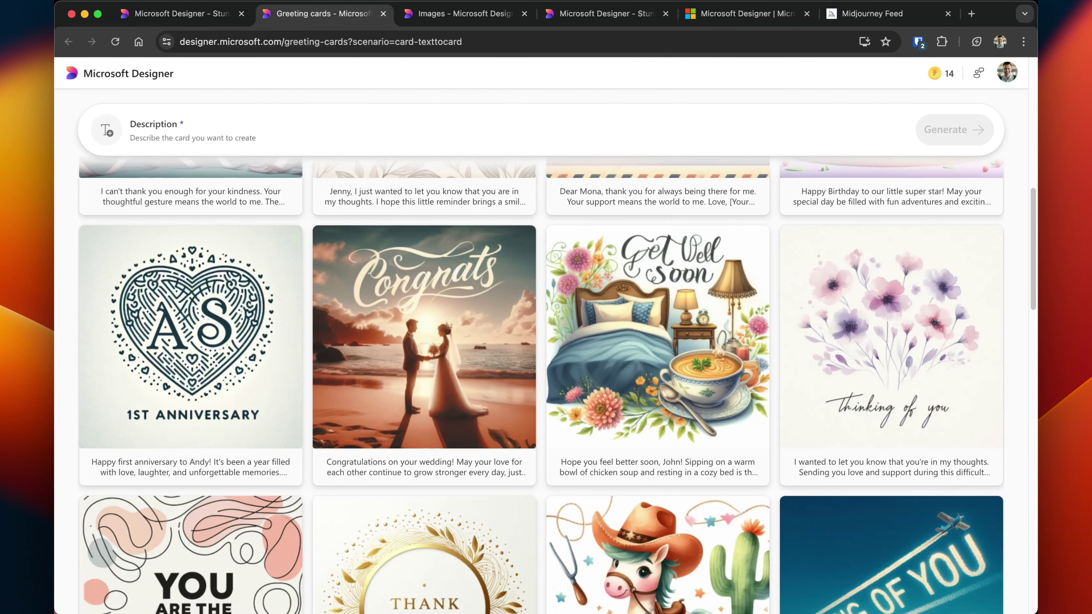
scroll(424, 386, "down", 6)
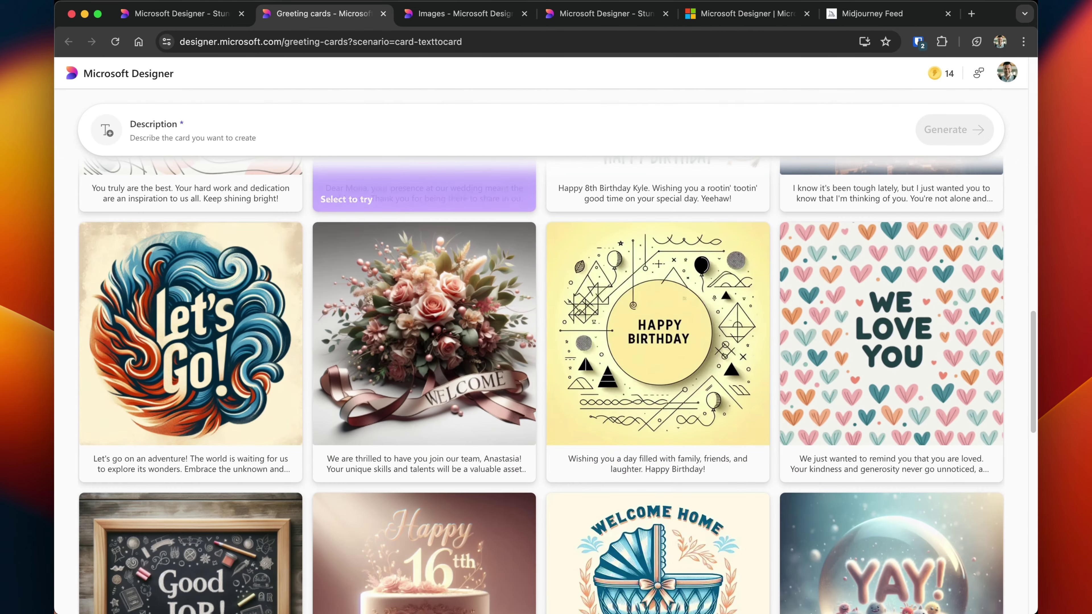
scroll(424, 344, "down", 5)
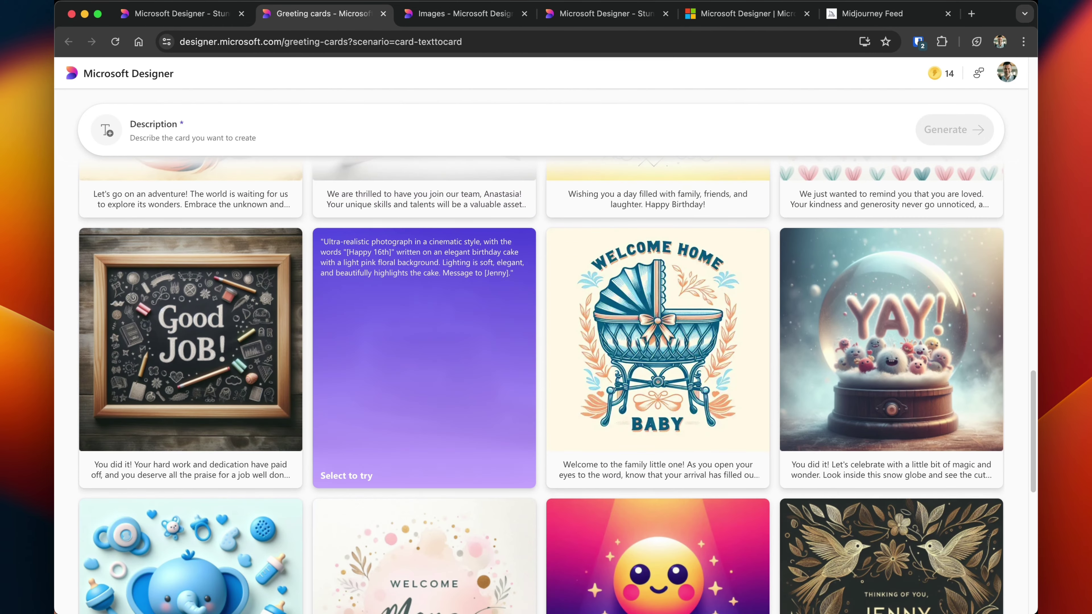
scroll(424, 344, "up", 20)
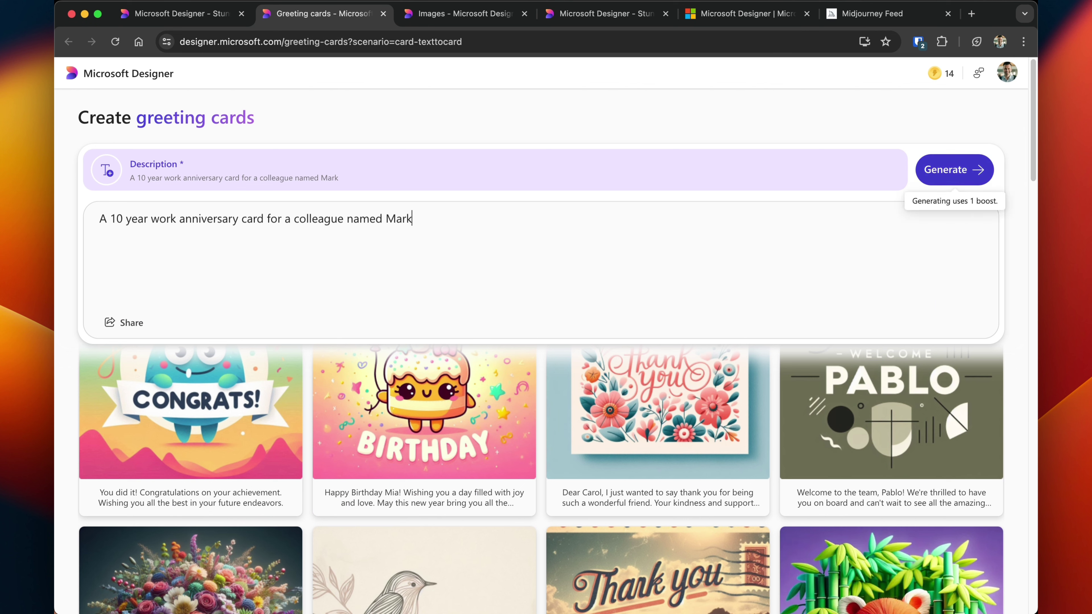
left_click(954, 169)
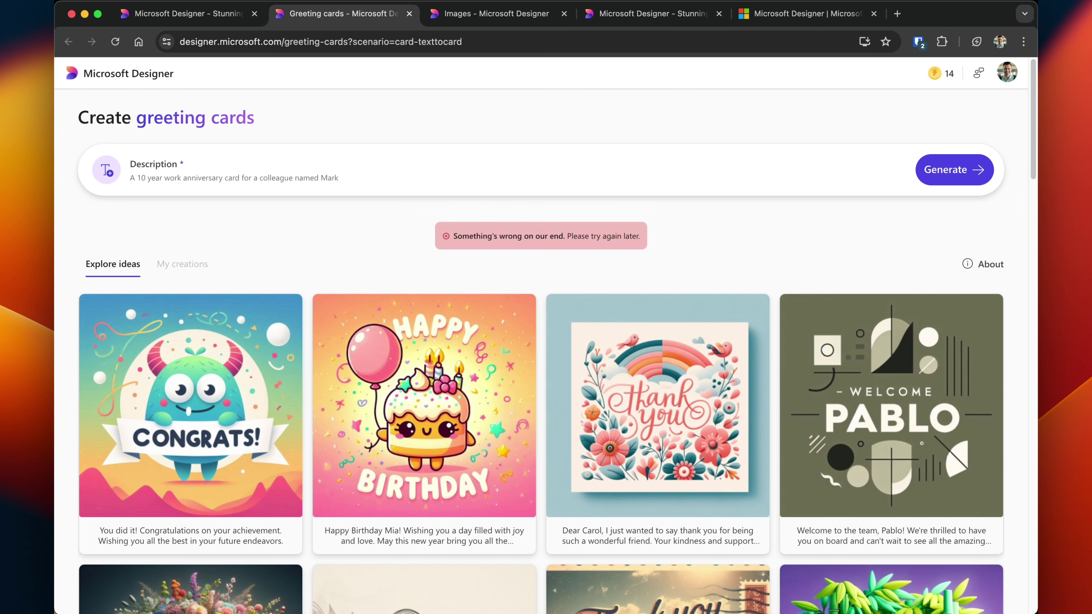
Step: Choose the elegant pink birthday cake example, set its wording to "Happy 38" and enter the recipient's first name for the message
scroll(424, 421, "down", 15)
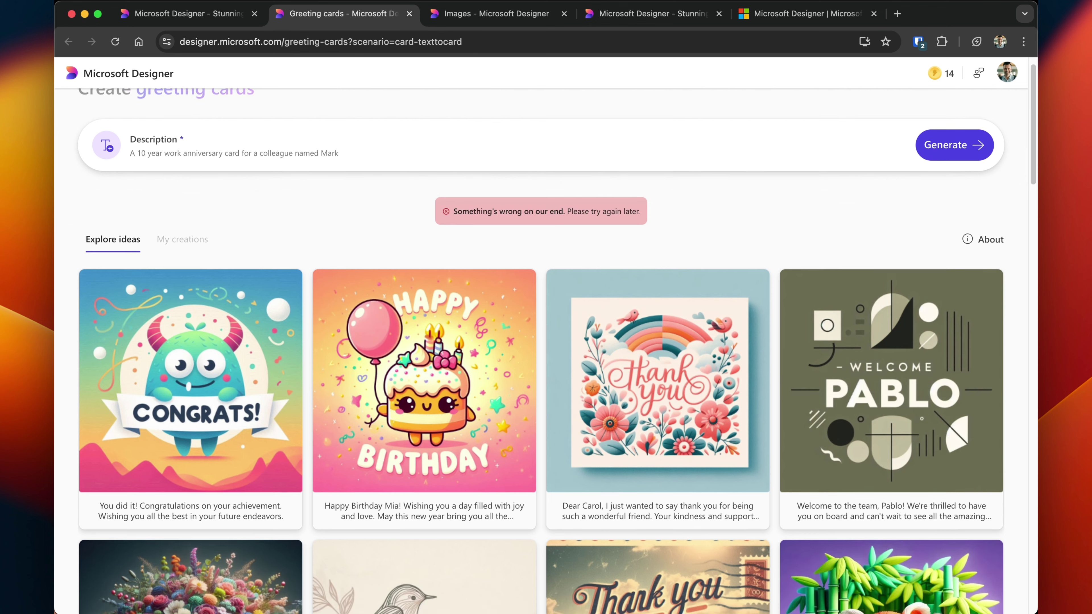
left_click(424, 421)
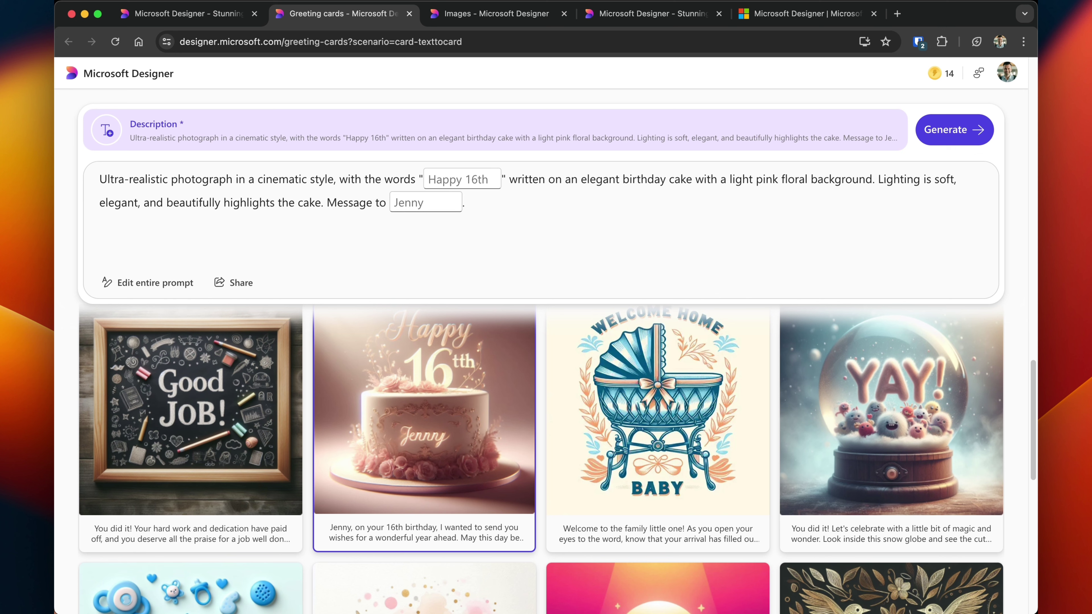
left_click(462, 179)
type("Happy 38")
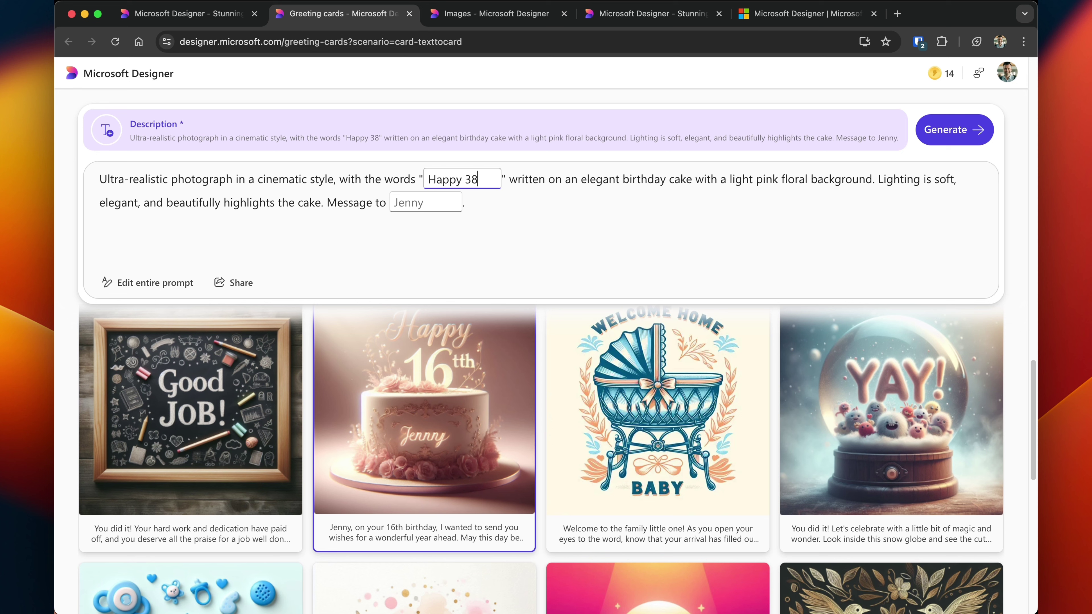
left_click(394, 203)
type("Mark")
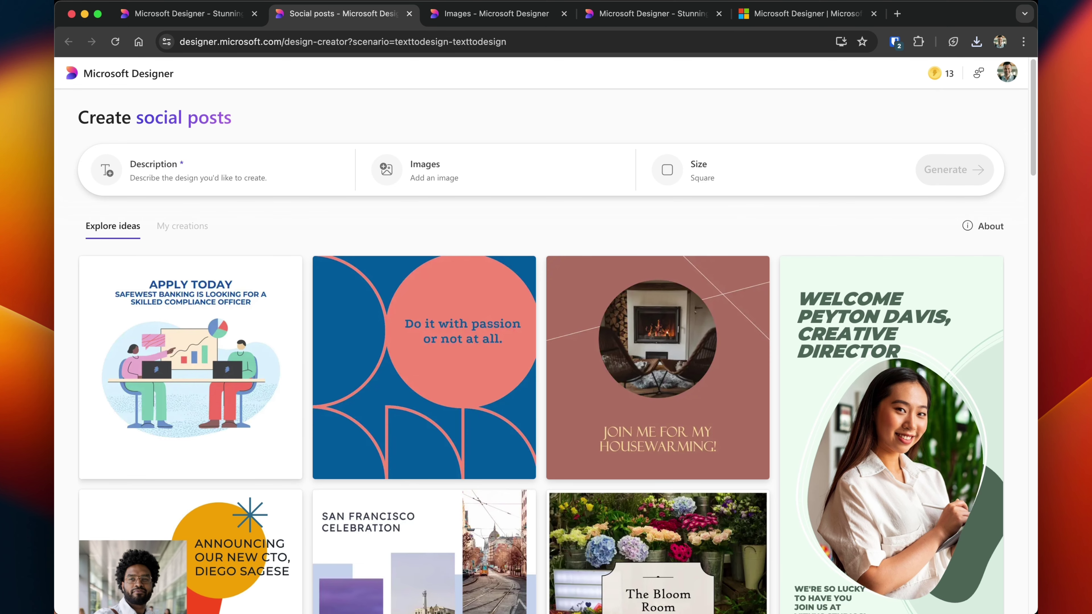
Step: Examine the description input and the available size options for creating a social post
left_click(214, 170)
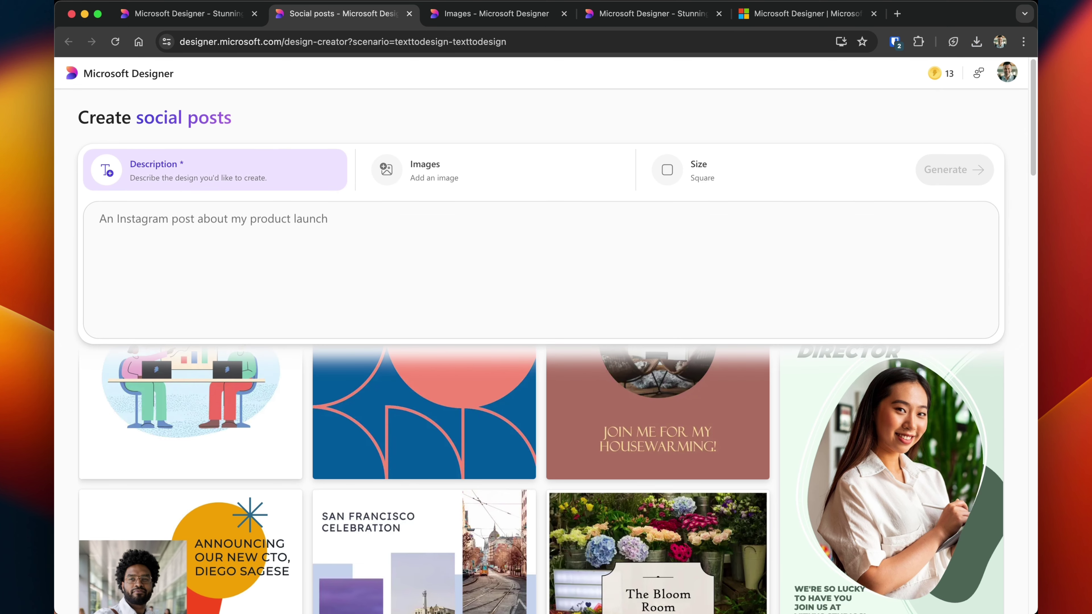
key("Escape")
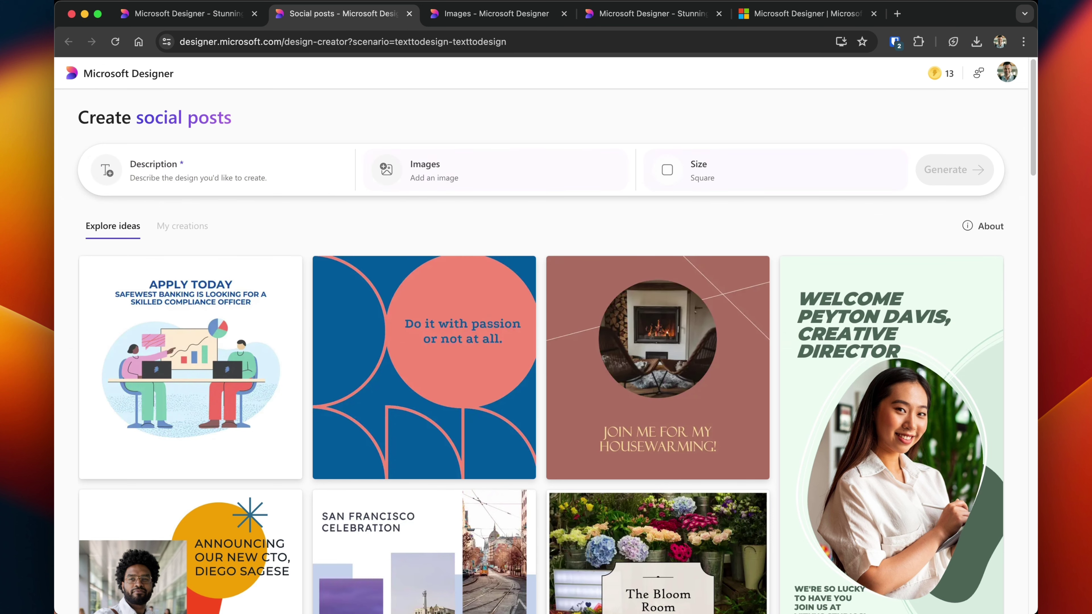
left_click(775, 169)
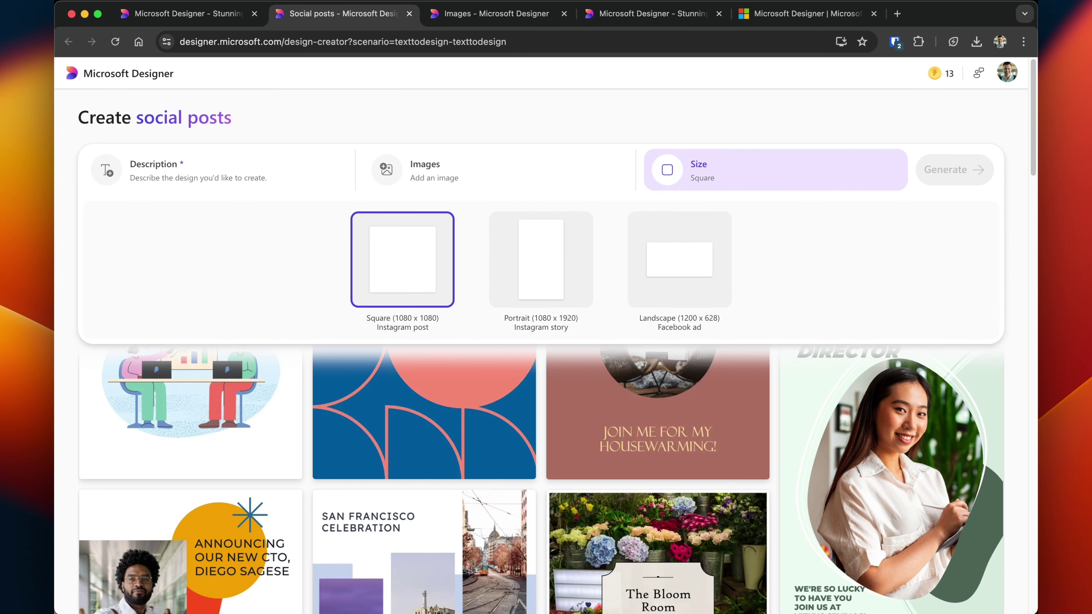
key("Escape")
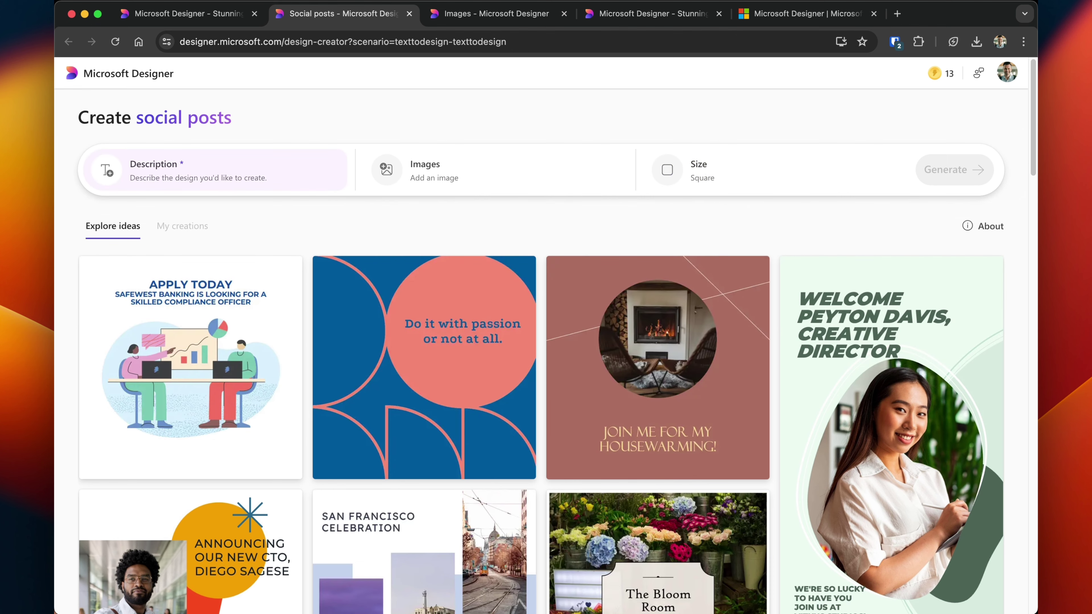
Step: Describe the post as "An instagram story about the launch of a new protein powder" and upload the photo of the man with dumbbells
left_click(107, 170)
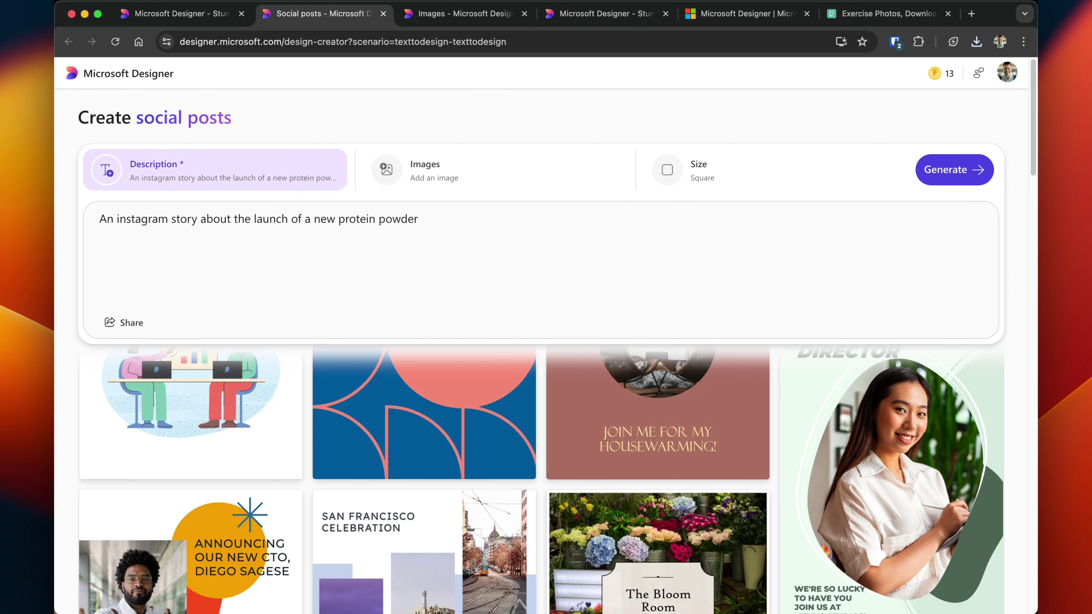
left_click(495, 169)
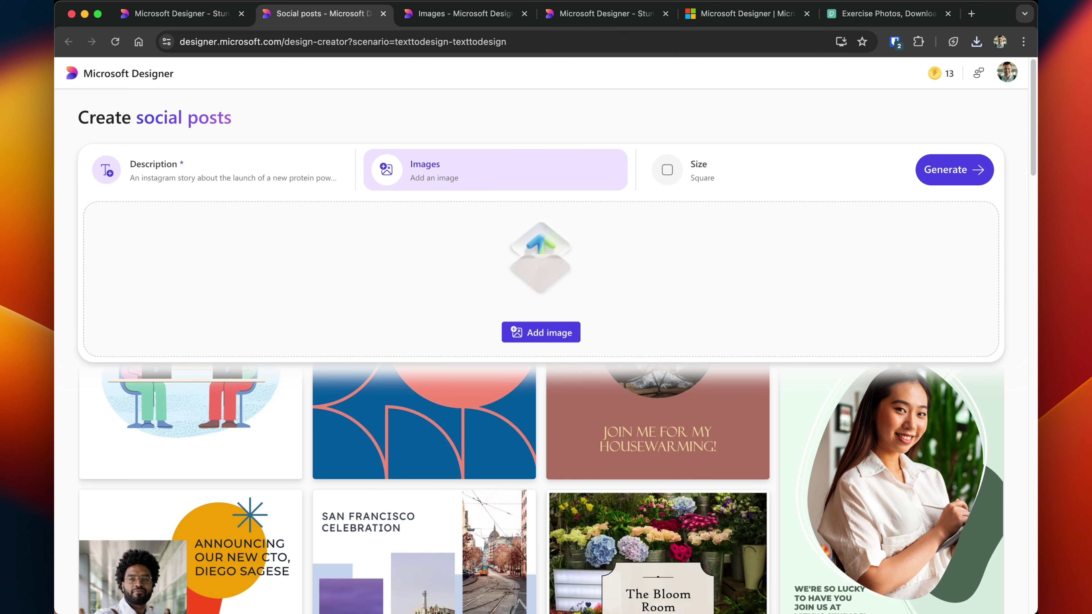
left_click(541, 332)
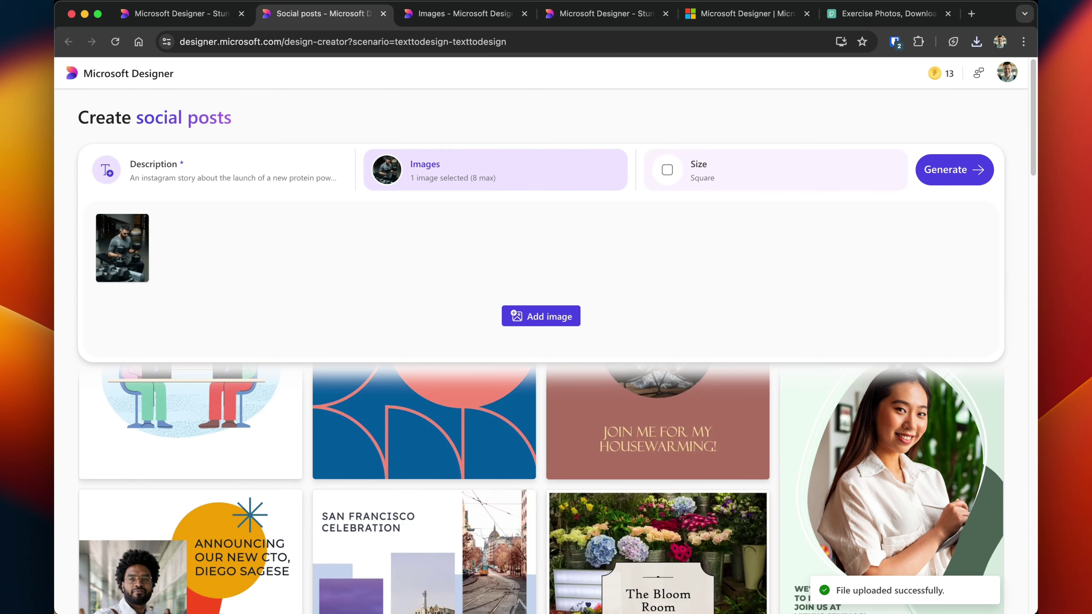
Step: Generate designs in Portrait (1080 x 1920) size and open the purple "New Protein Powder Launch" design in the editor
left_click(709, 170)
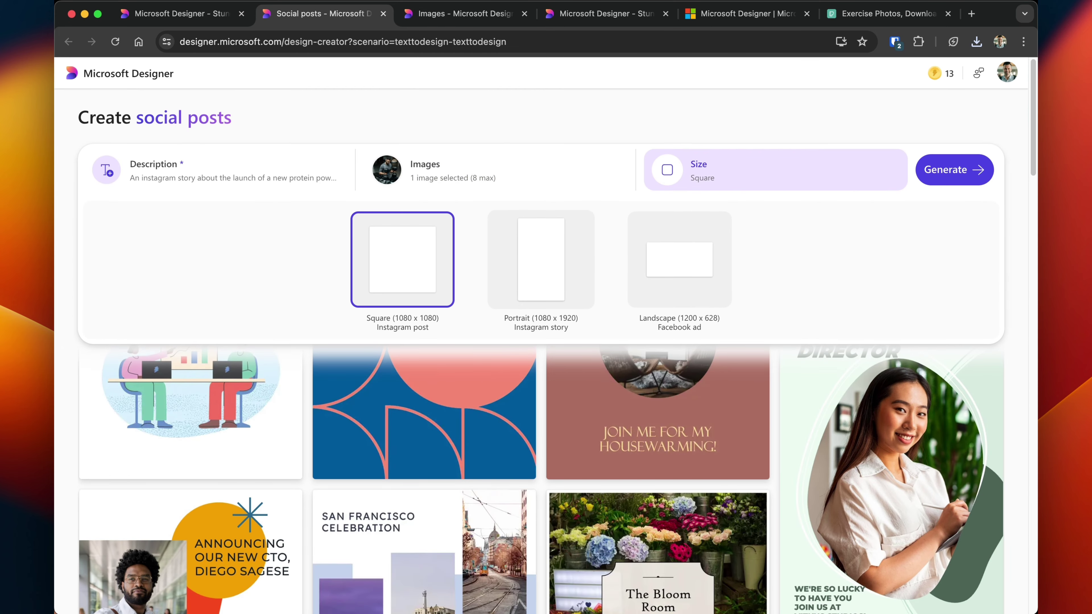
left_click(541, 260)
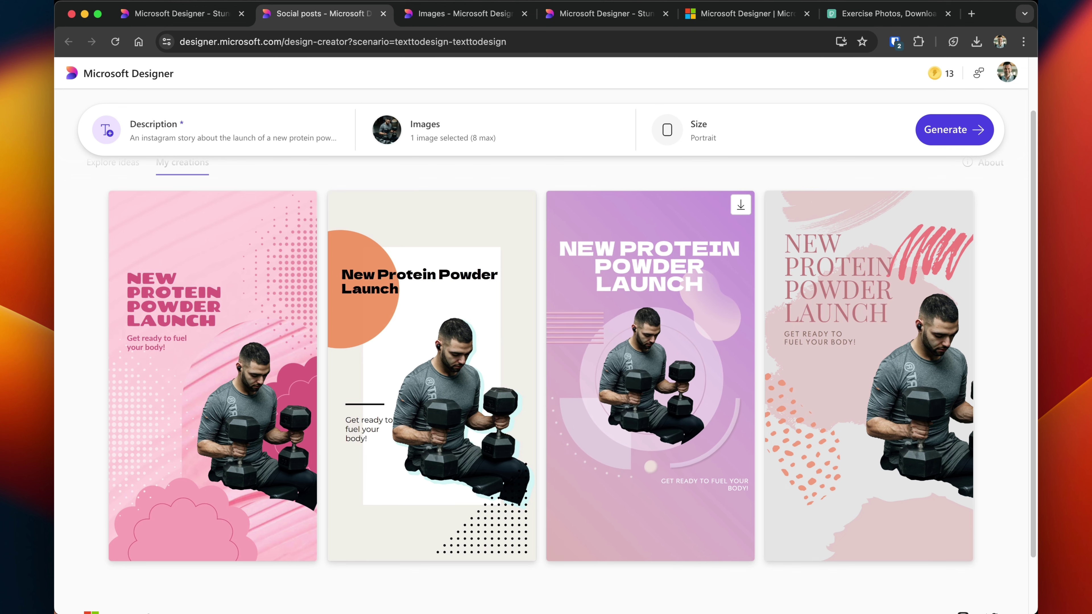
left_click(650, 374)
left_click(724, 354)
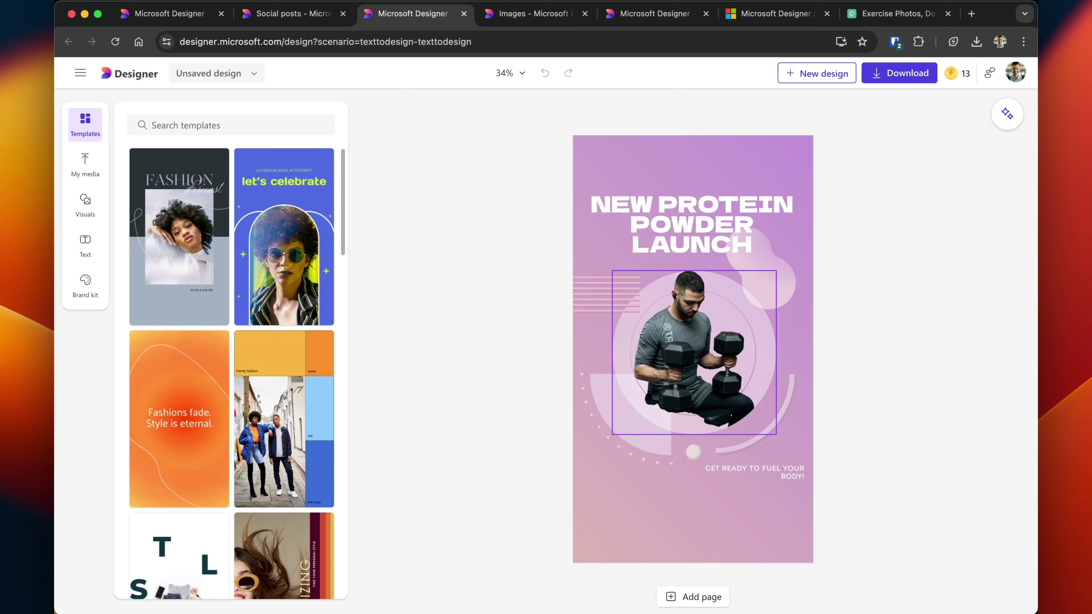
Step: Change the font of the "New Protein Powder Launch" headline to Passion One
left_click(692, 224)
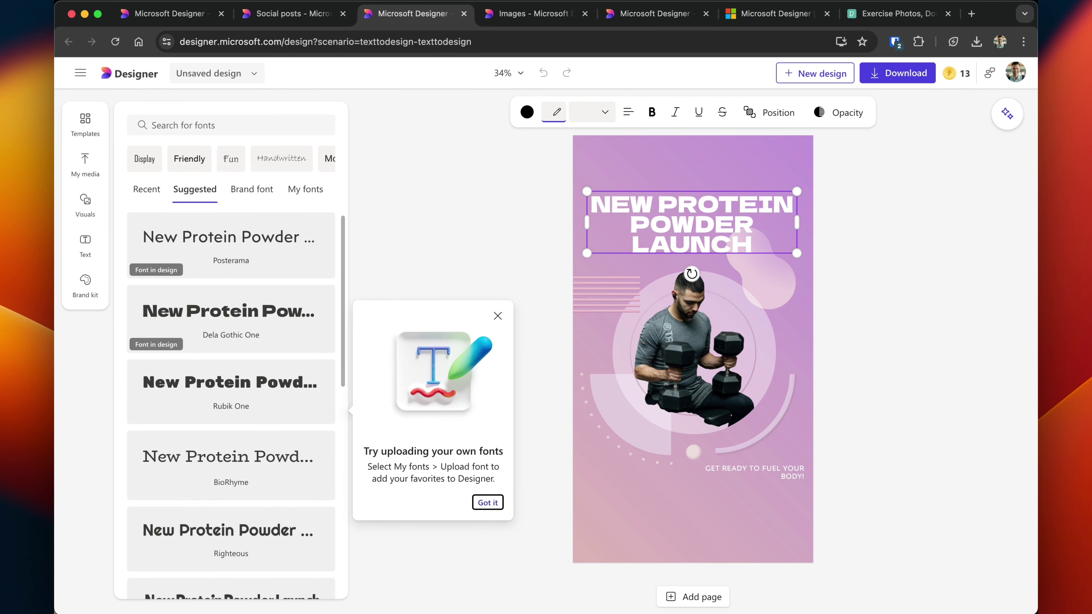
scroll(231, 404, "down", 10)
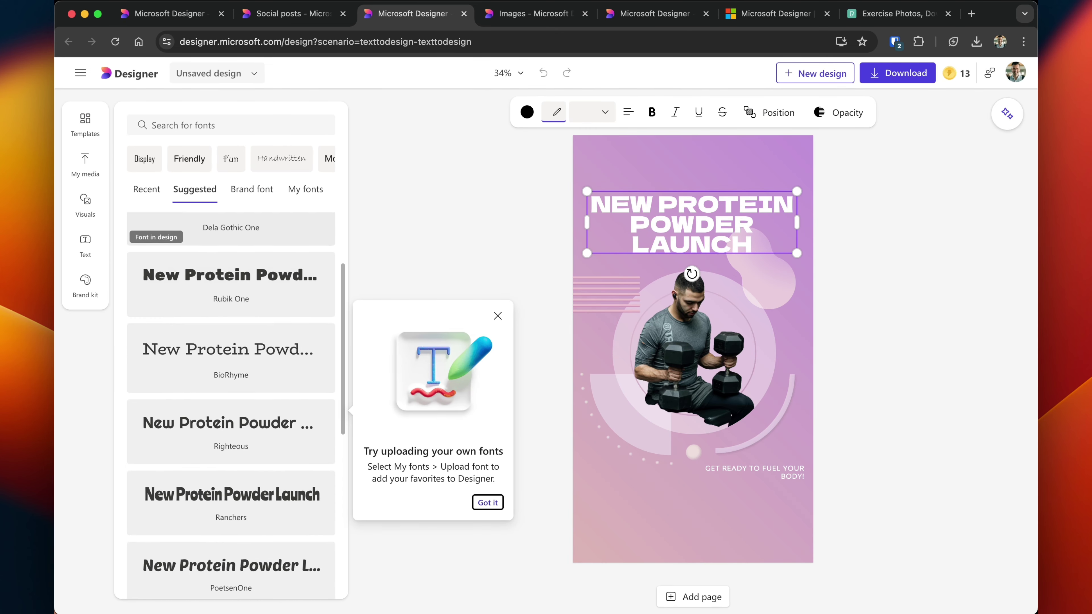
scroll(231, 404, "down", 3)
scroll(231, 404, "up", 6)
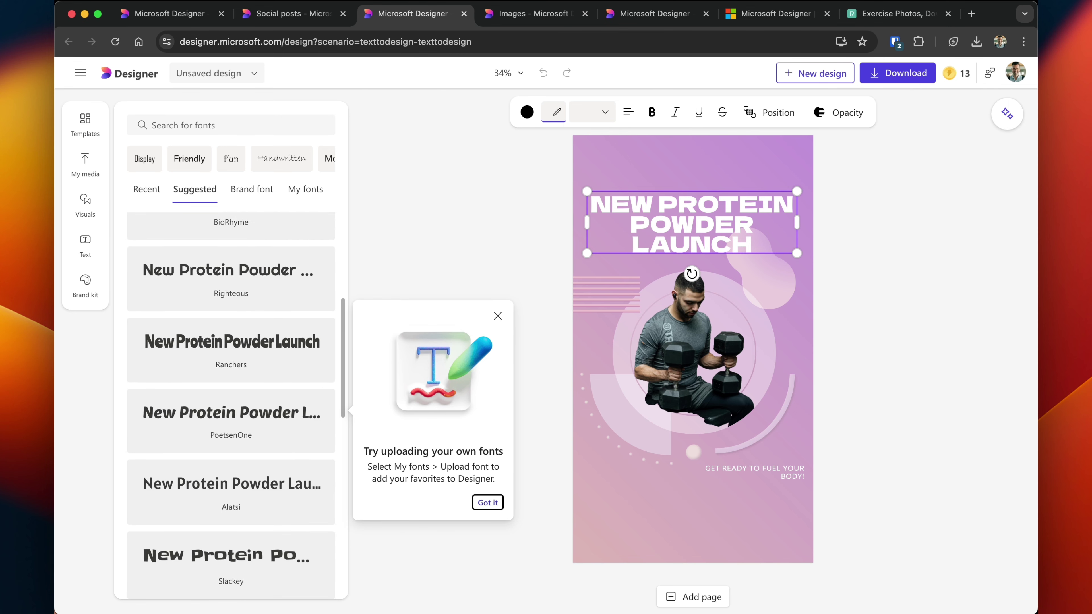
left_click(231, 440)
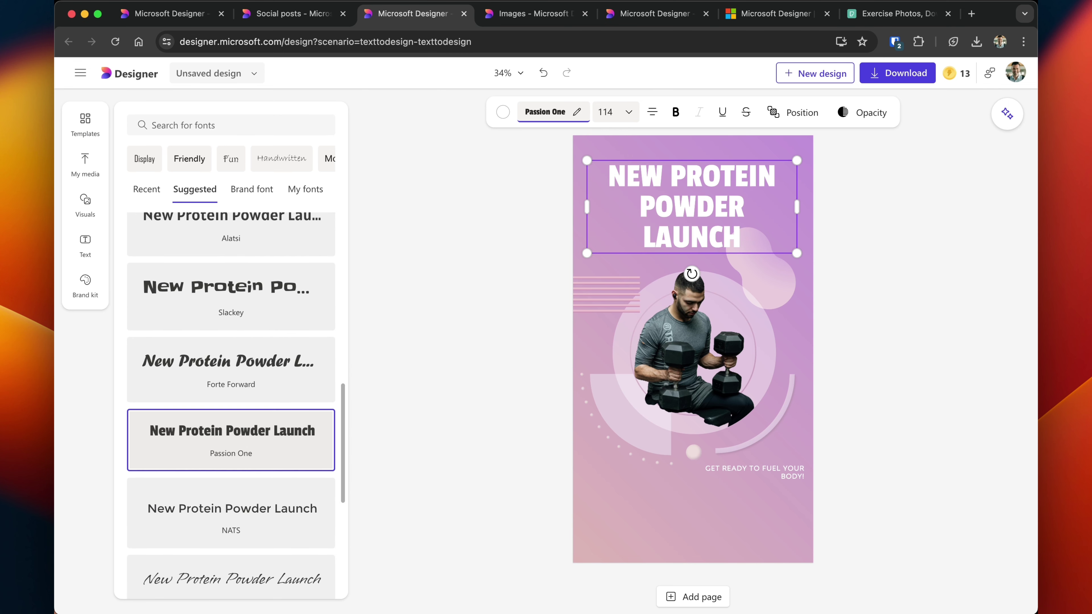
Step: Select the stripe, decorative shapes and tagline to examine their editing options, and undo the trial move of a shape
left_click(606, 277)
left_click(624, 111)
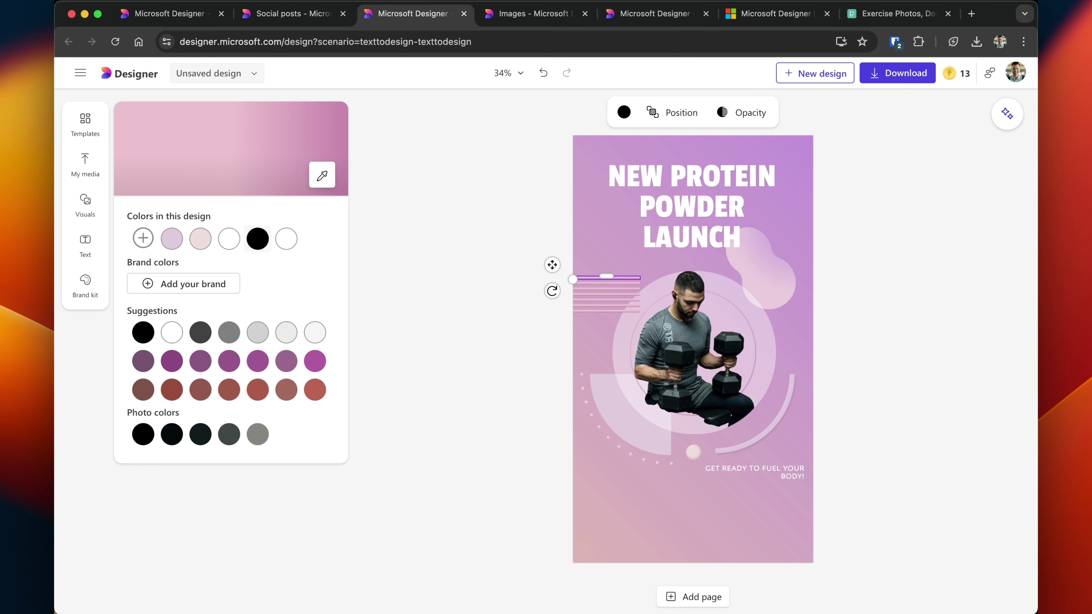
left_click(761, 267)
left_click_drag(788, 325, 760, 332)
key("super+z")
left_click(752, 472)
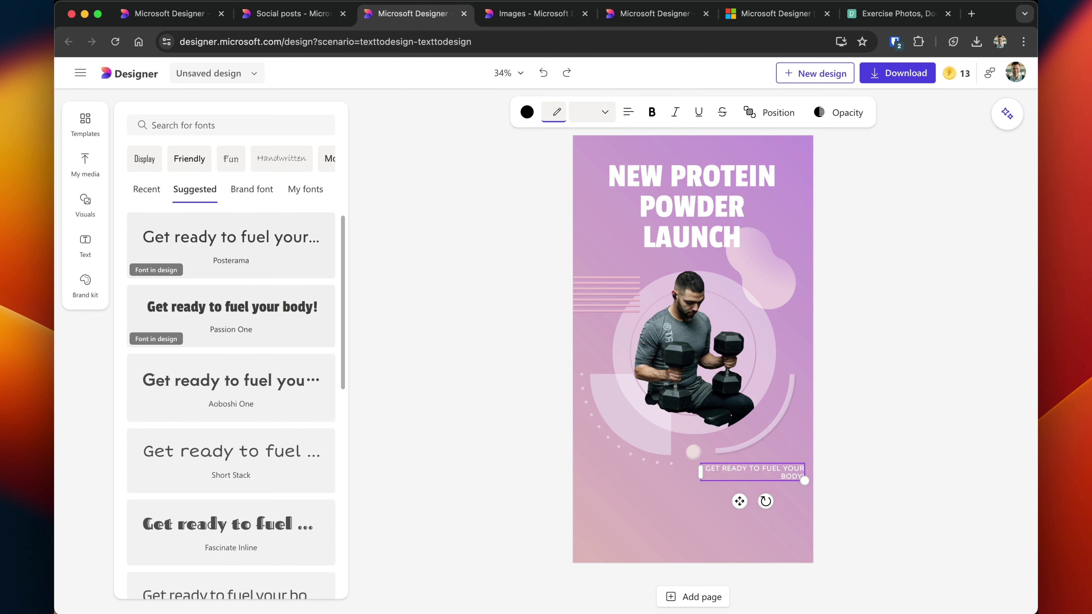
key("Escape")
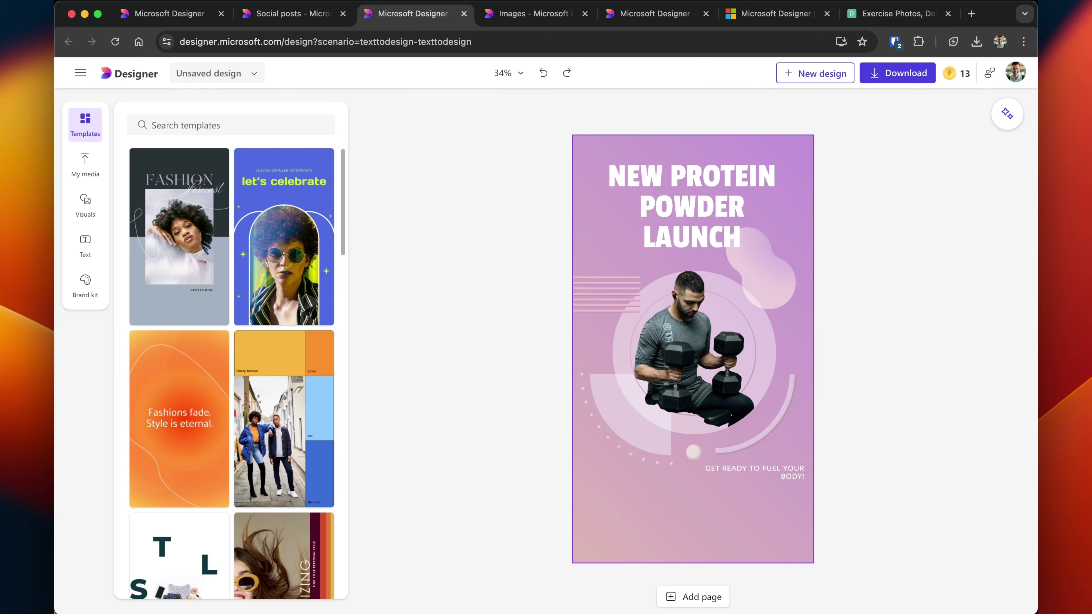
Step: Browse the suggested templates and search the template library for "fitness"
scroll(232, 372, "down", 10)
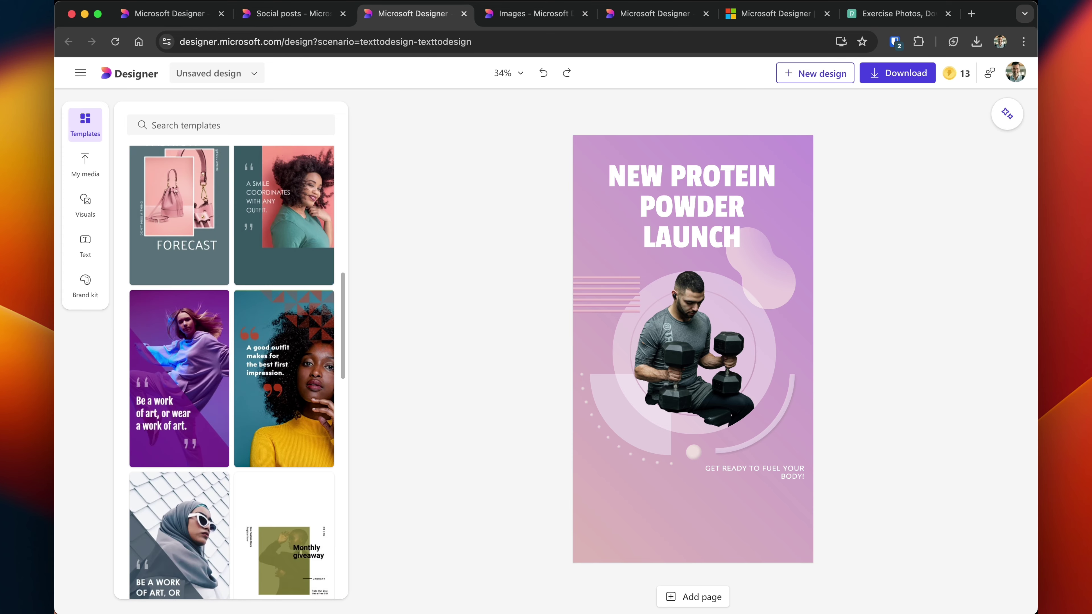
scroll(231, 373, "down", 15)
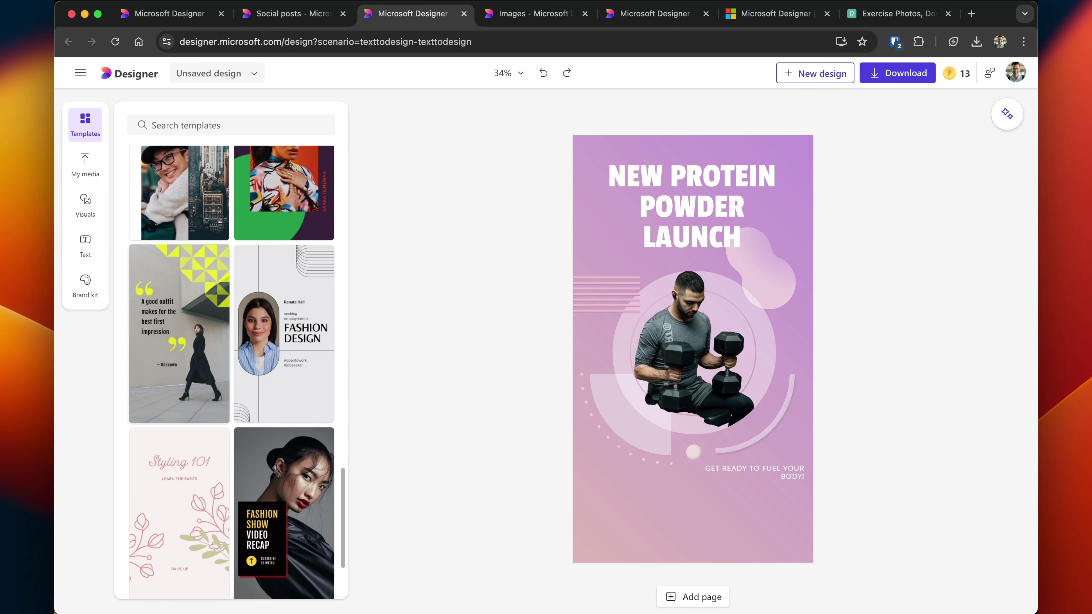
scroll(231, 373, "up", 20)
left_click(230, 125)
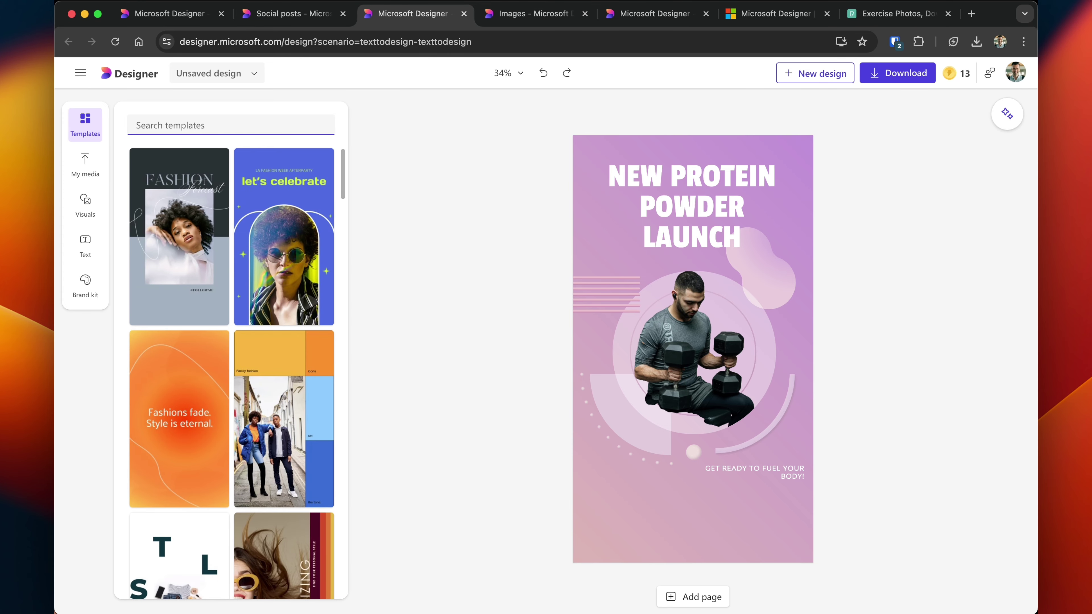
type("fitness")
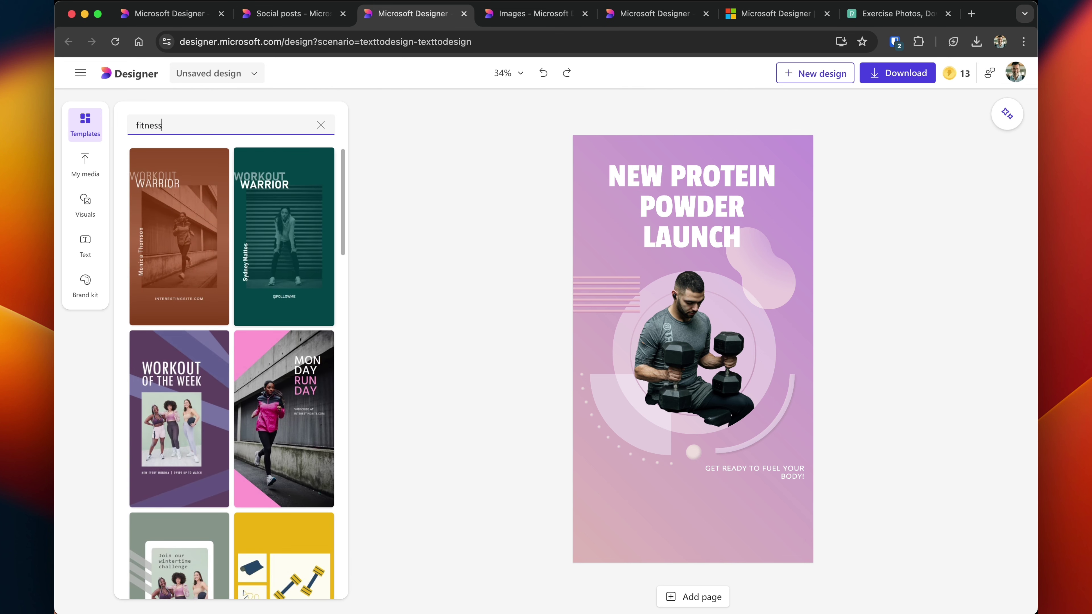
Step: Pick the "From trainee to trainer" fitness template for the second page of the design
scroll(232, 370, "down", 10)
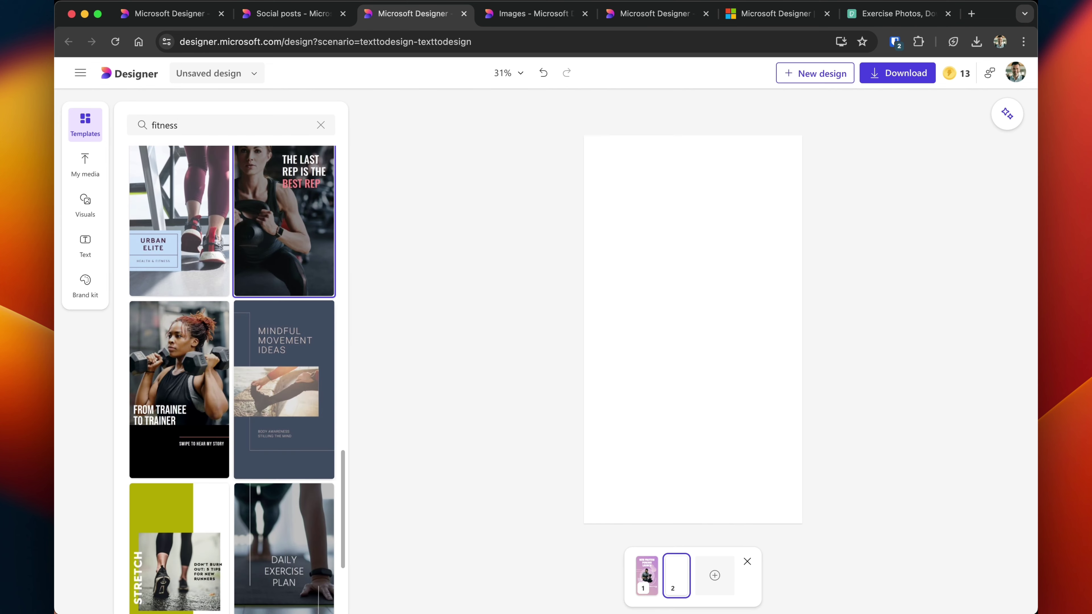
scroll(284, 404, "up", 1)
left_click(179, 406)
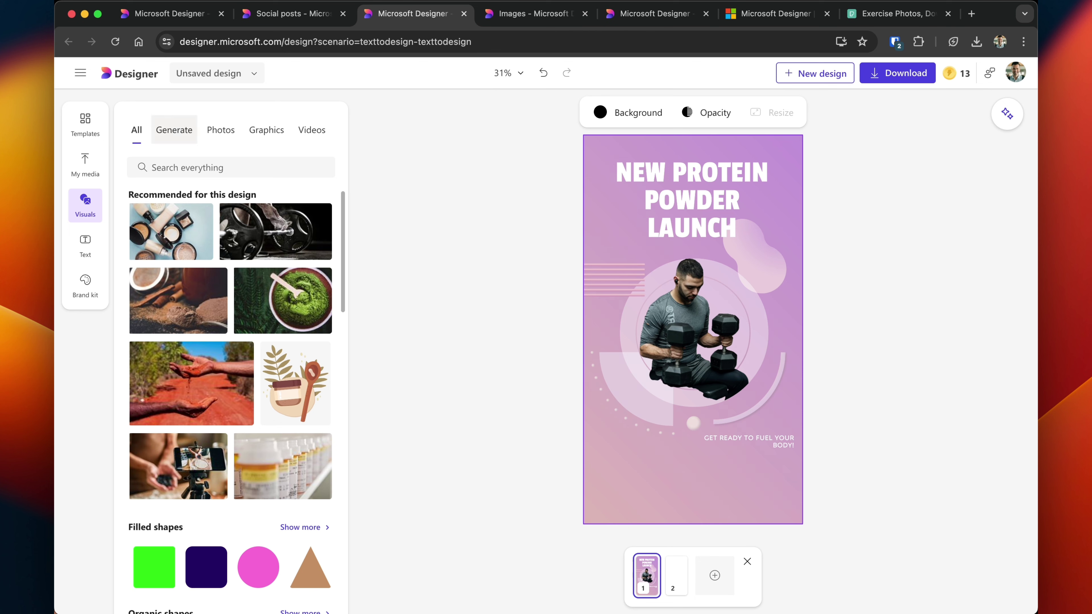
Step: Examine the image generation, photo, graphic and video categories of the visuals library, and check the brand kit
left_click(174, 129)
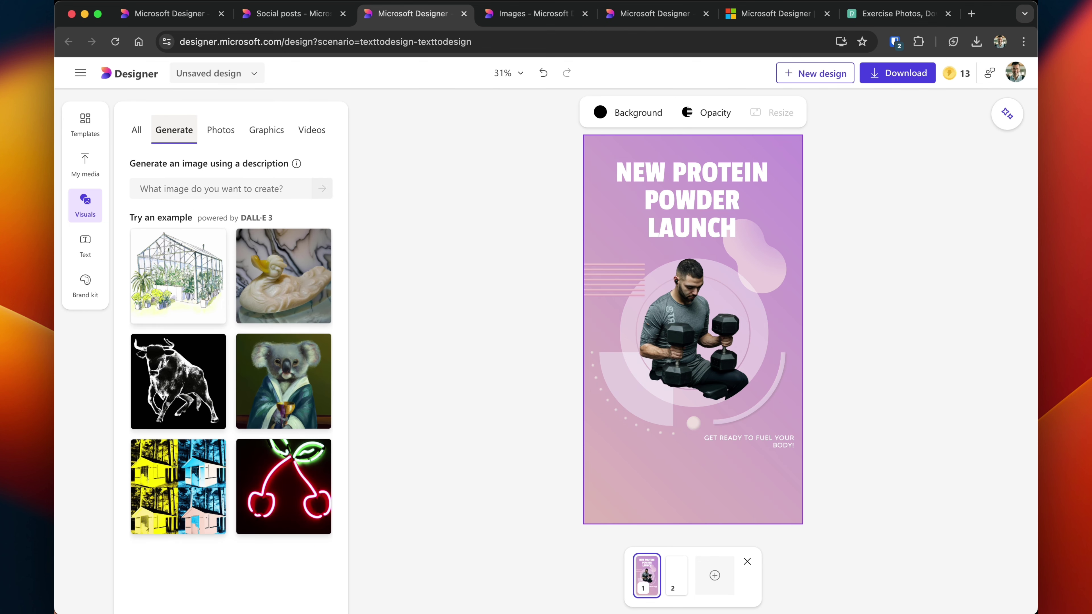
left_click(221, 129)
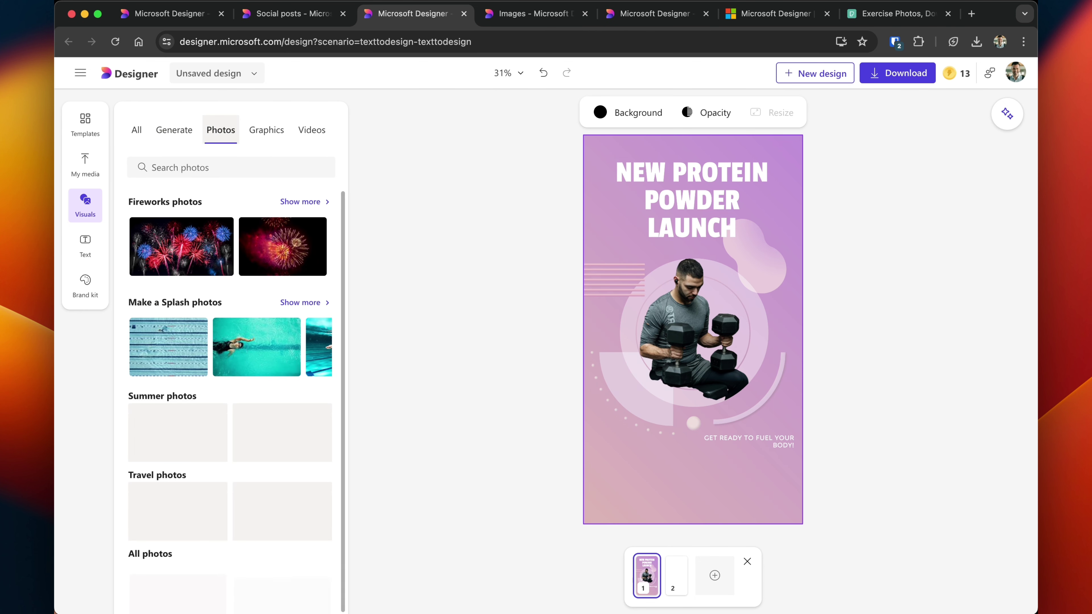
scroll(231, 378, "down", 1)
scroll(230, 387, "down", 8)
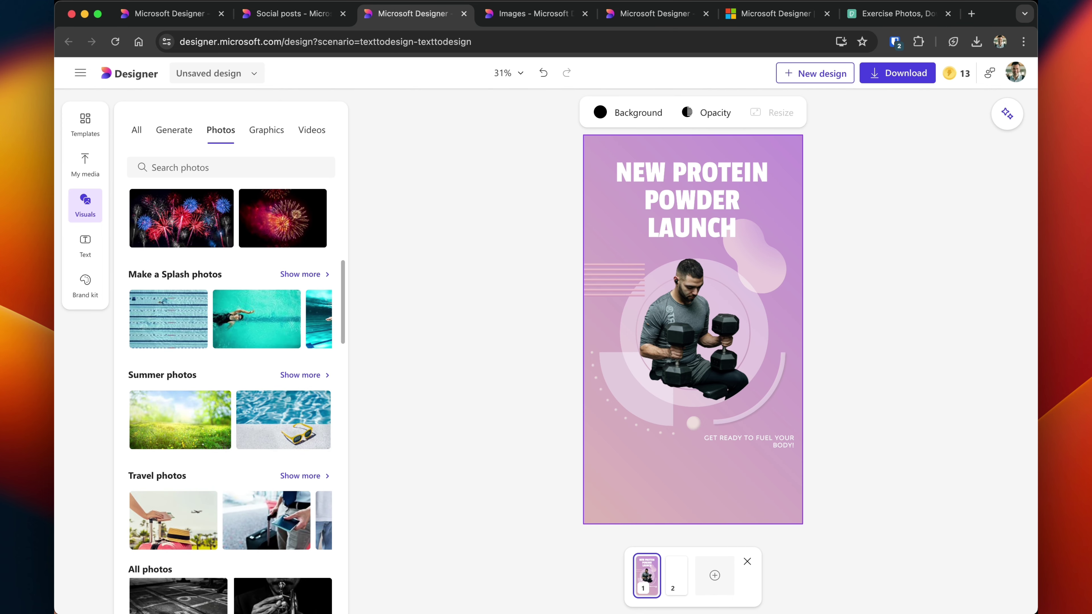
left_click(266, 130)
left_click(312, 129)
scroll(230, 387, "down", 4)
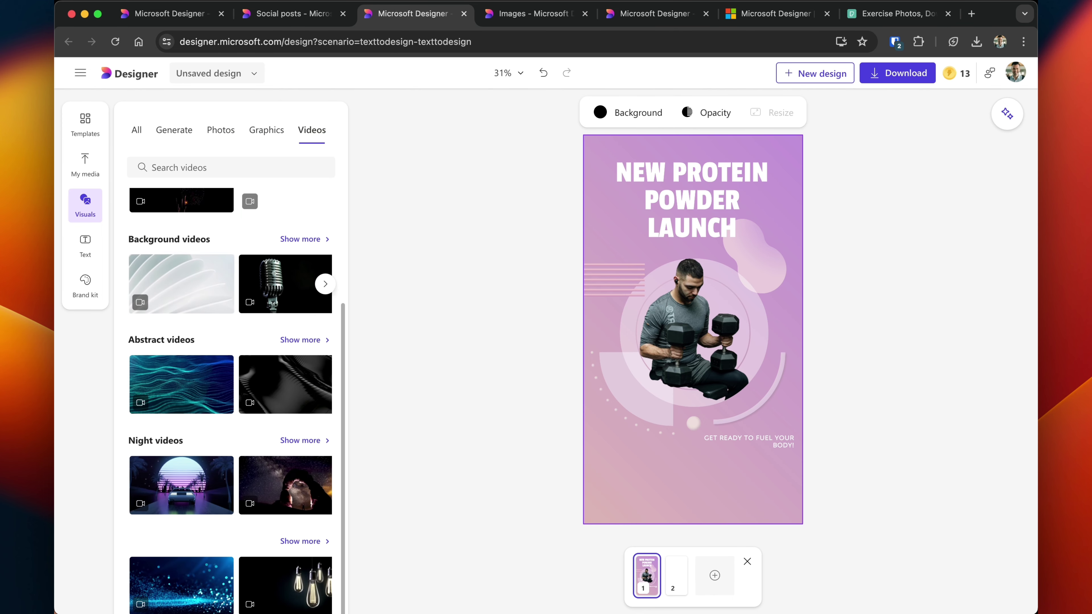
left_click(85, 285)
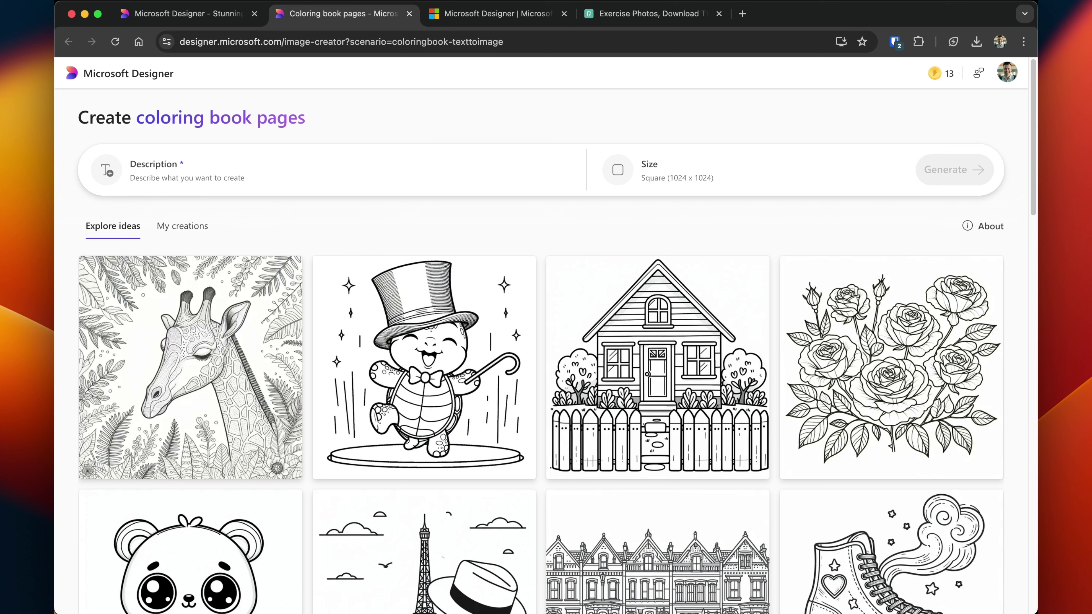
Step: Examine the description and size options for coloring book pages, keeping Square (1024 x 1024), and browse the example ideas
left_click(330, 170)
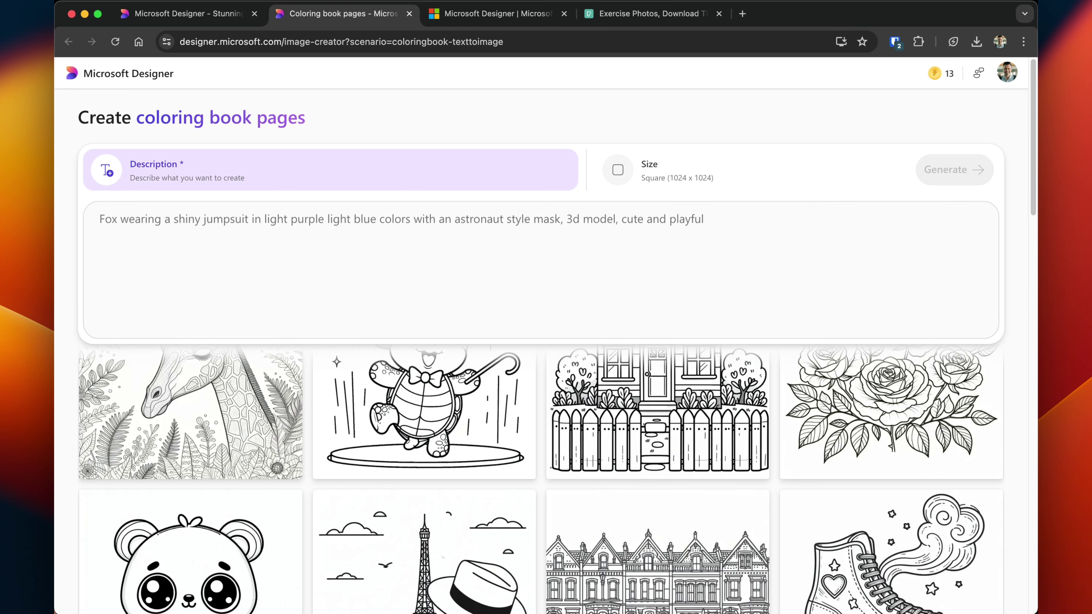
left_click(751, 169)
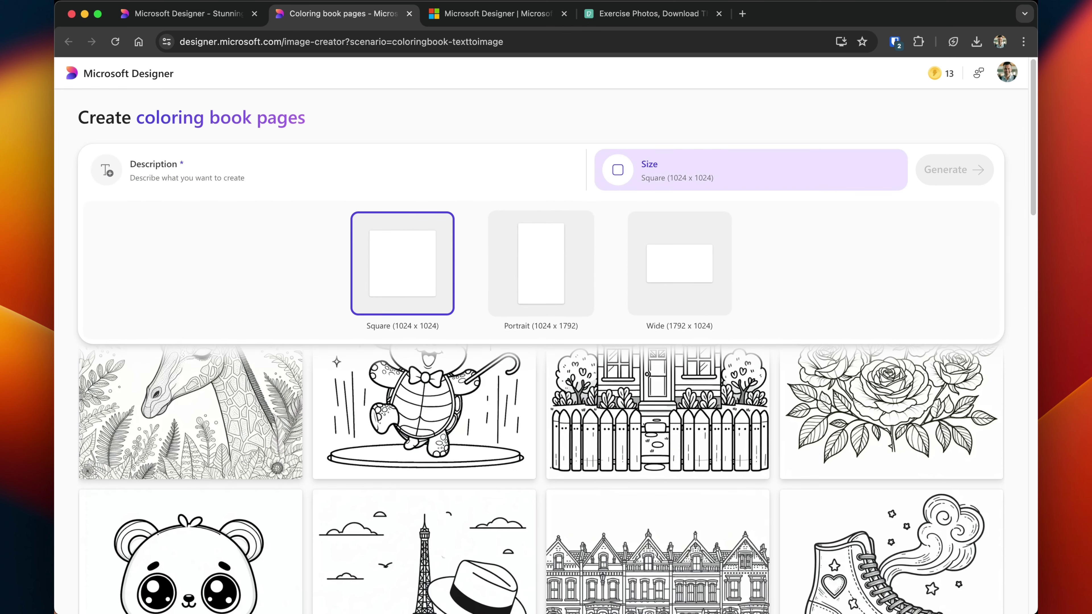
left_click(402, 263)
scroll(424, 263, "down", 8)
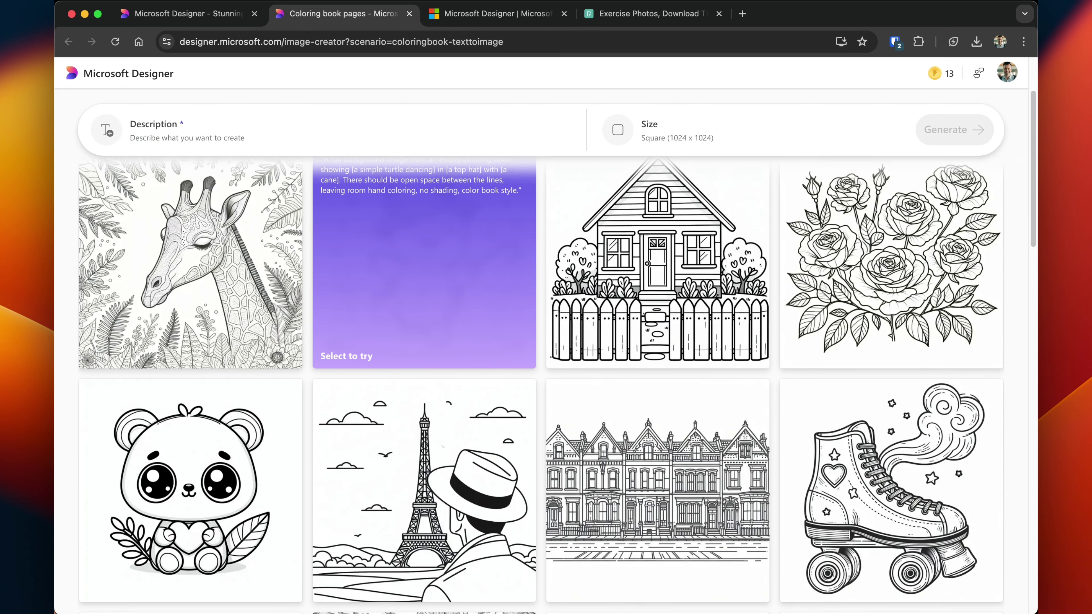
scroll(546, 387, "down", 15)
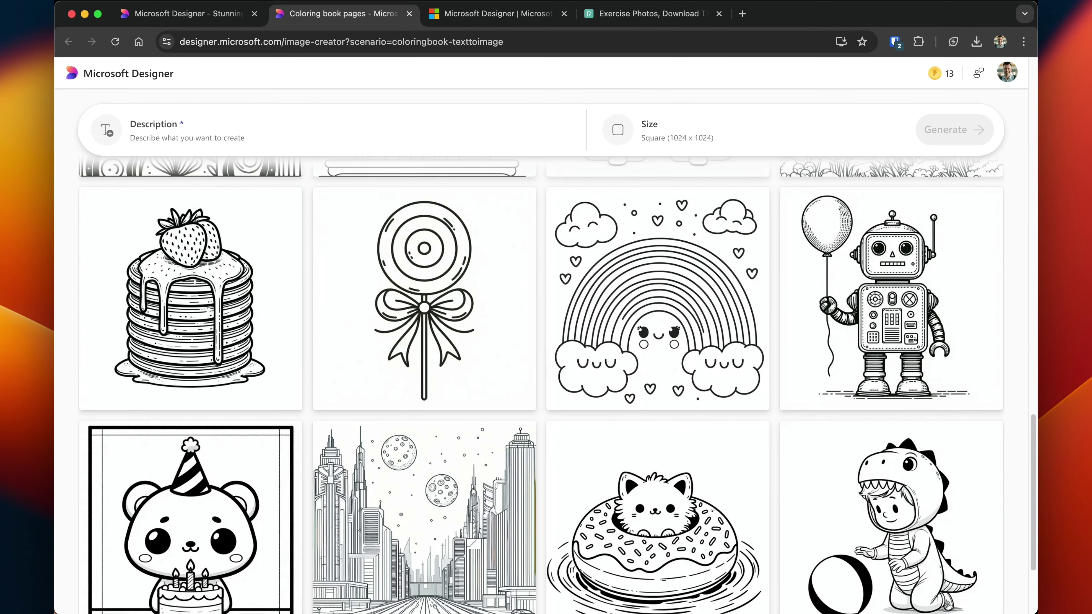
Step: Generate coloring pages from the vintage robot example prompt, replacing its placeholders with "Cute dog", "holding a bone", "dog" and "fur"
mouse_move(423, 301)
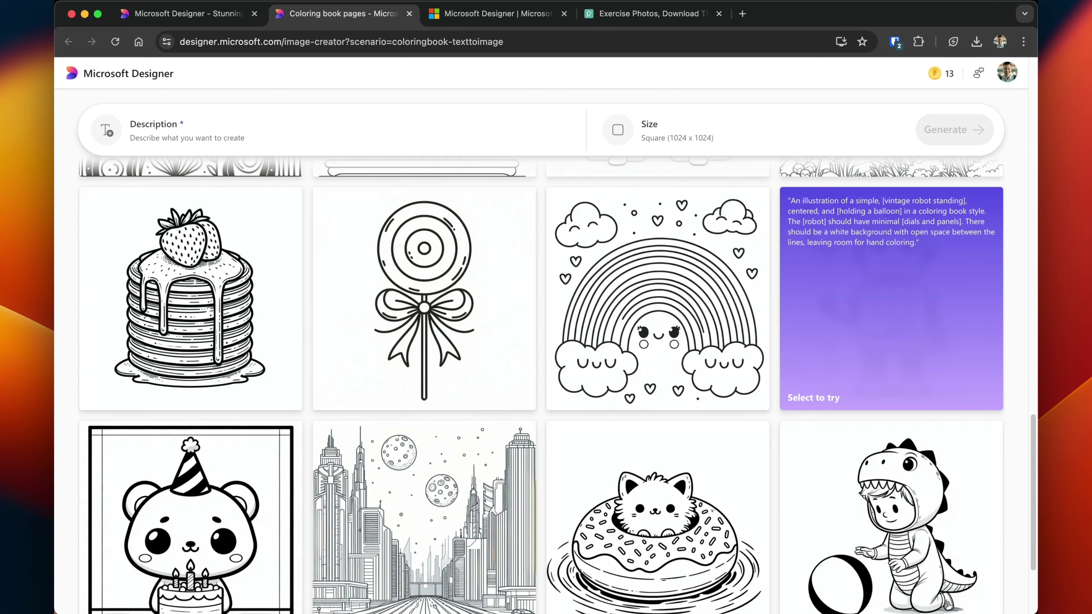
left_click(891, 301)
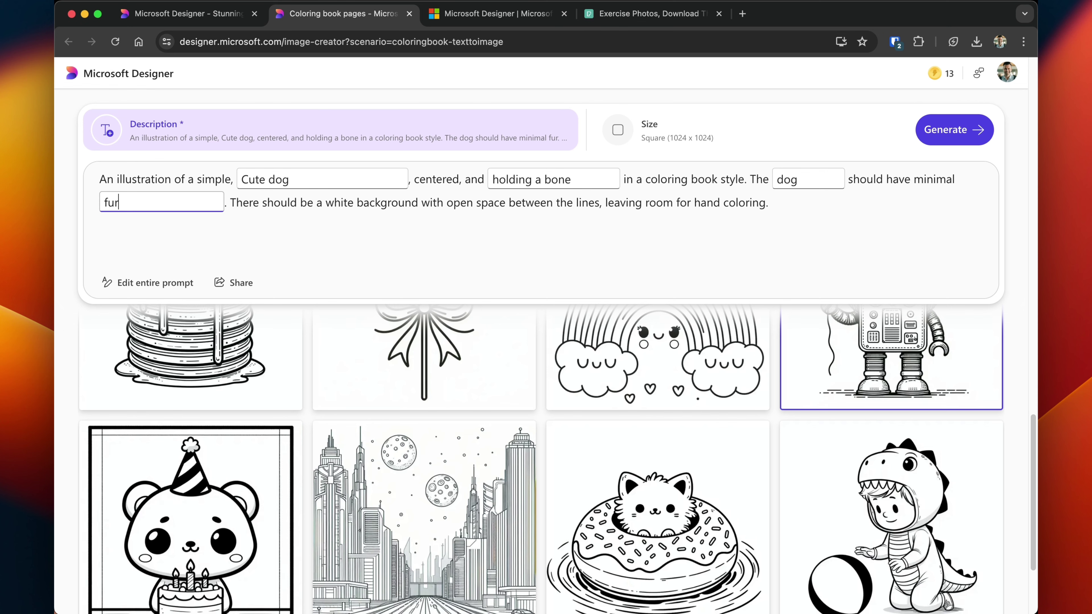
left_click(954, 129)
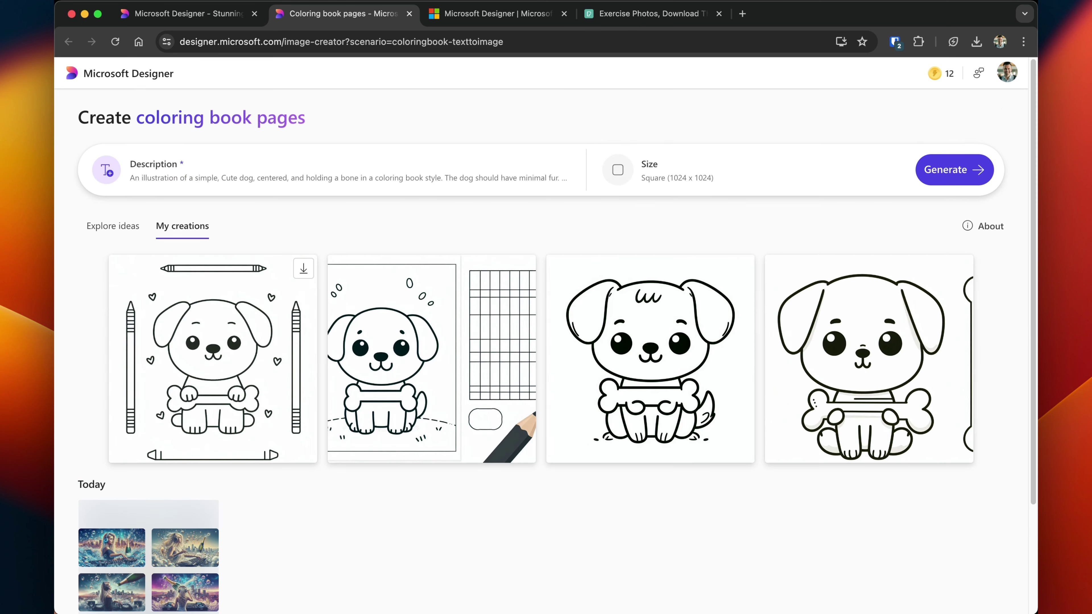
Step: View the generated dog coloring pages one by one and open the third one for editing
left_click(212, 361)
key("Right")
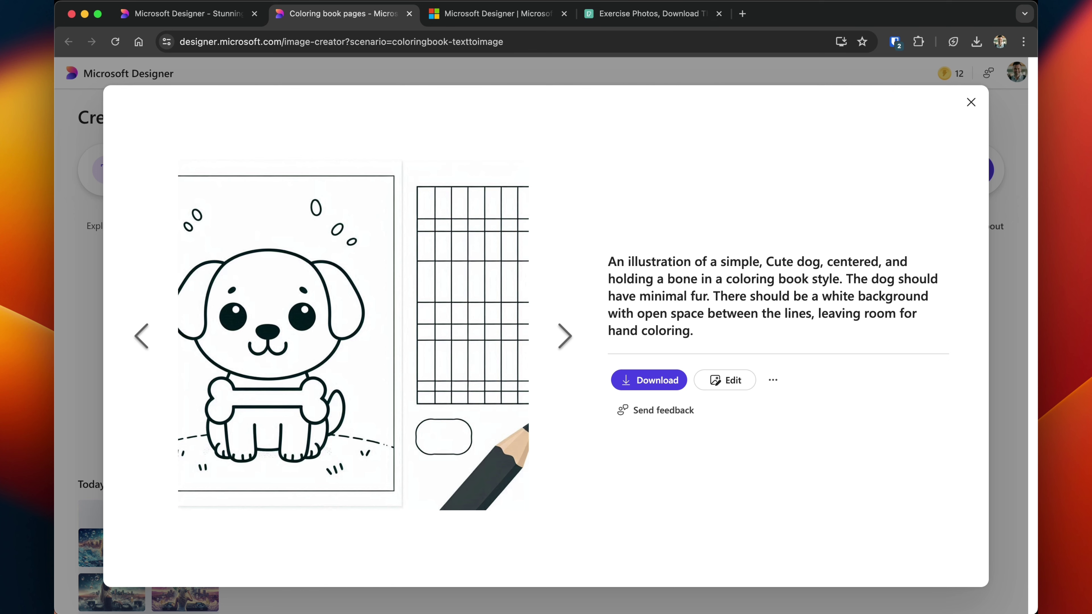
key("Right")
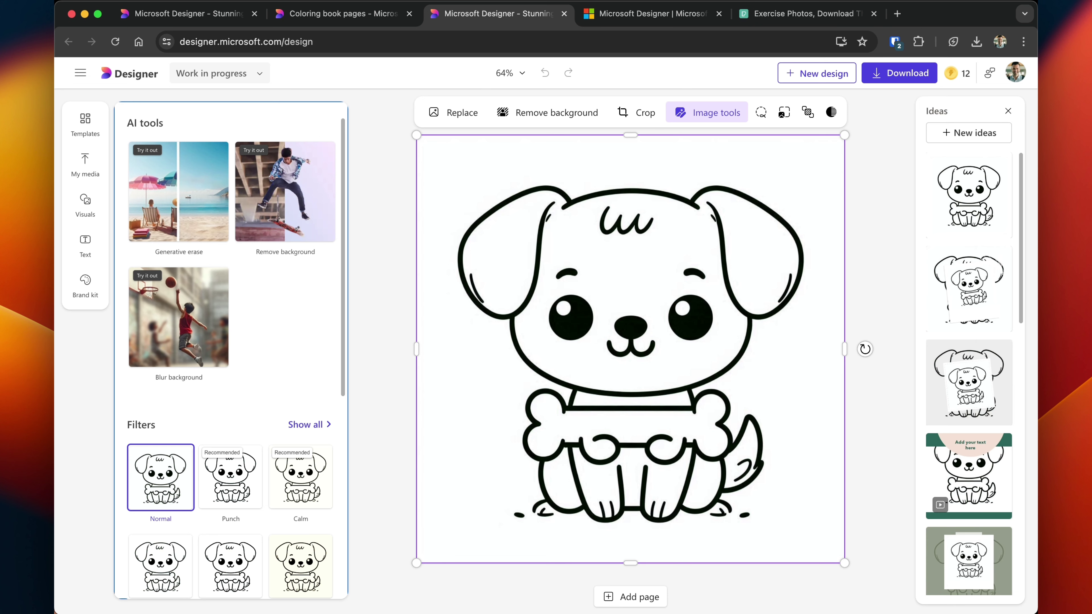
Step: Examine the AI tools, filters and adjustments for the dog image, and browse the suggested design ideas
scroll(231, 344, "down", 8)
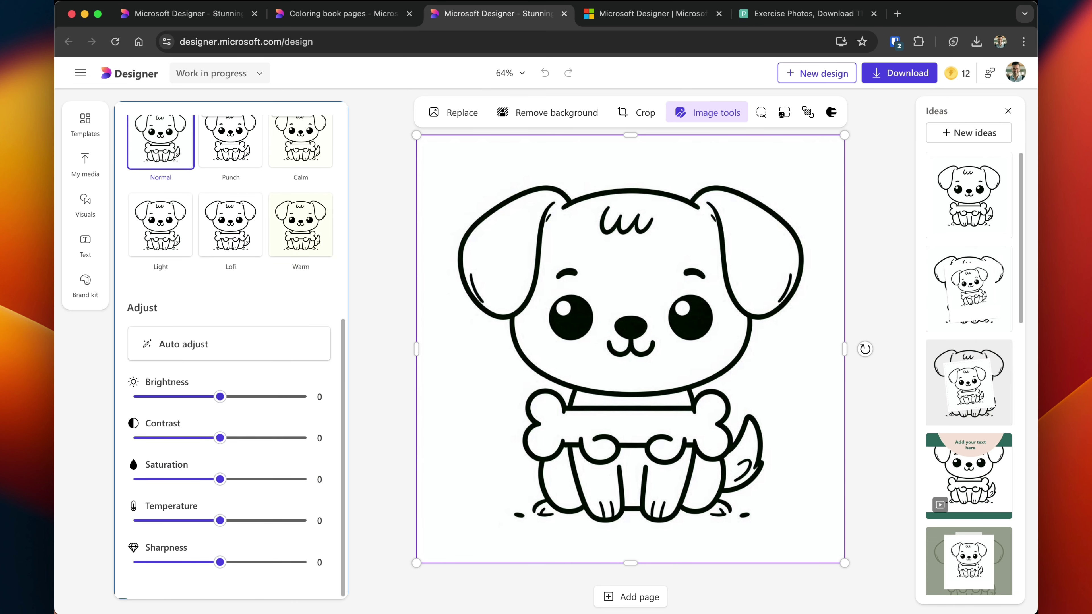
scroll(230, 344, "up", 8)
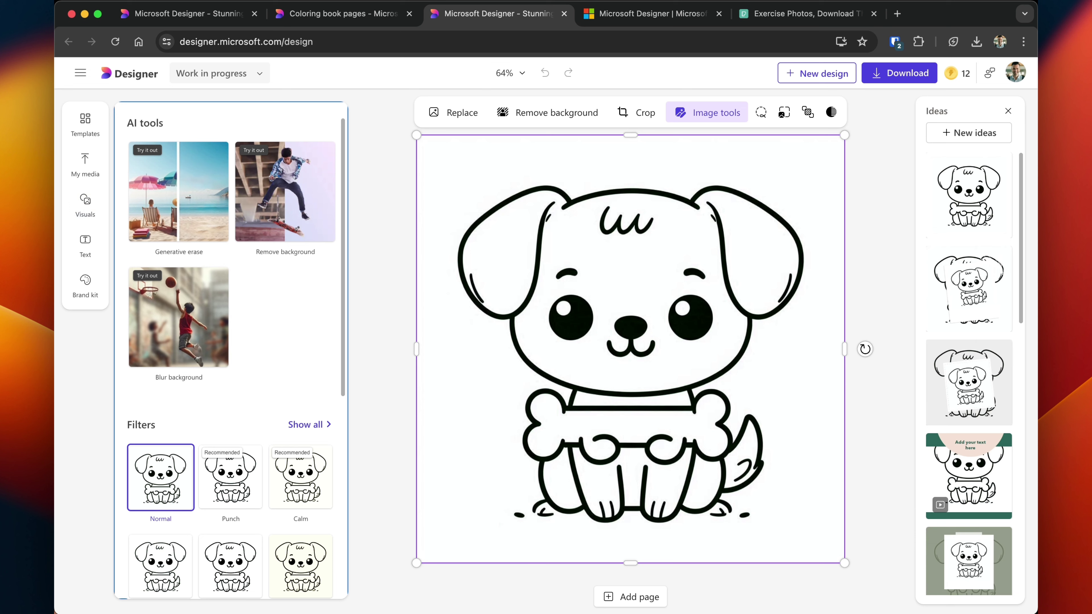
scroll(969, 372, "down", 10)
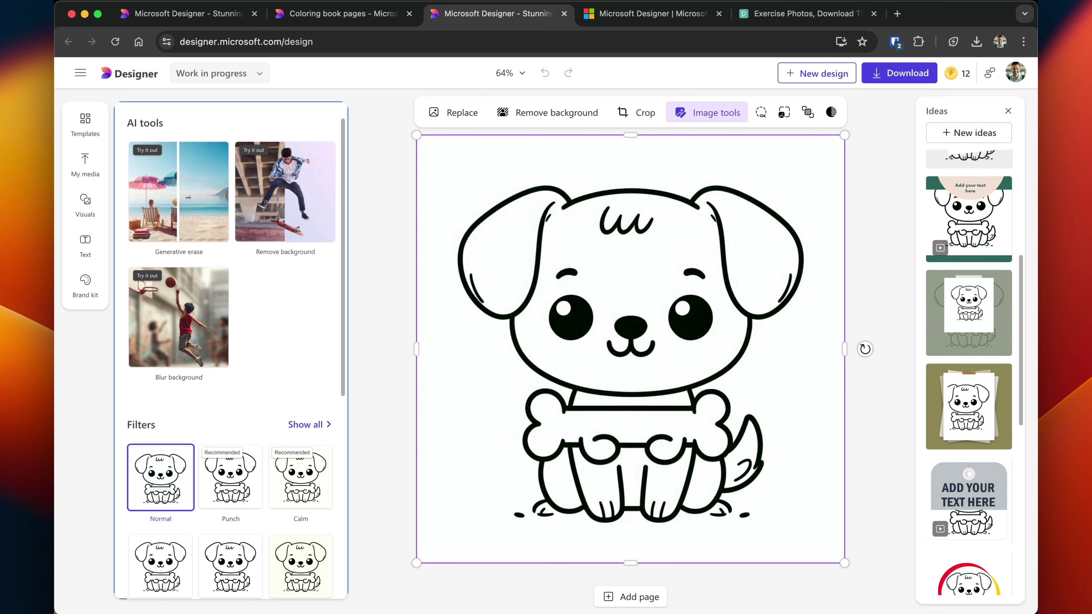
scroll(969, 372, "down", 7)
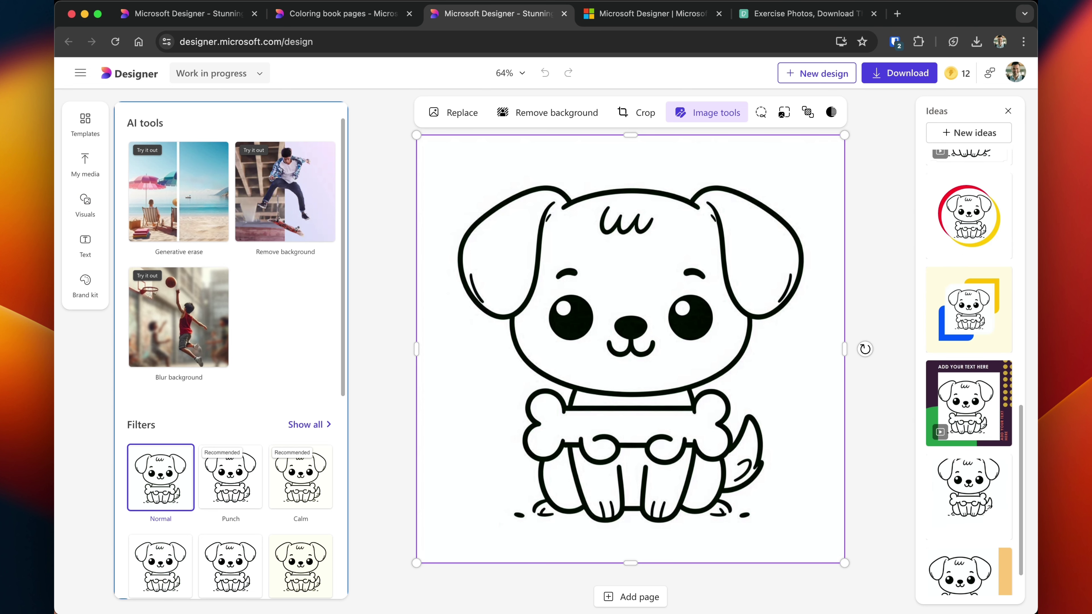
scroll(969, 372, "up", 7)
scroll(969, 372, "up", 8)
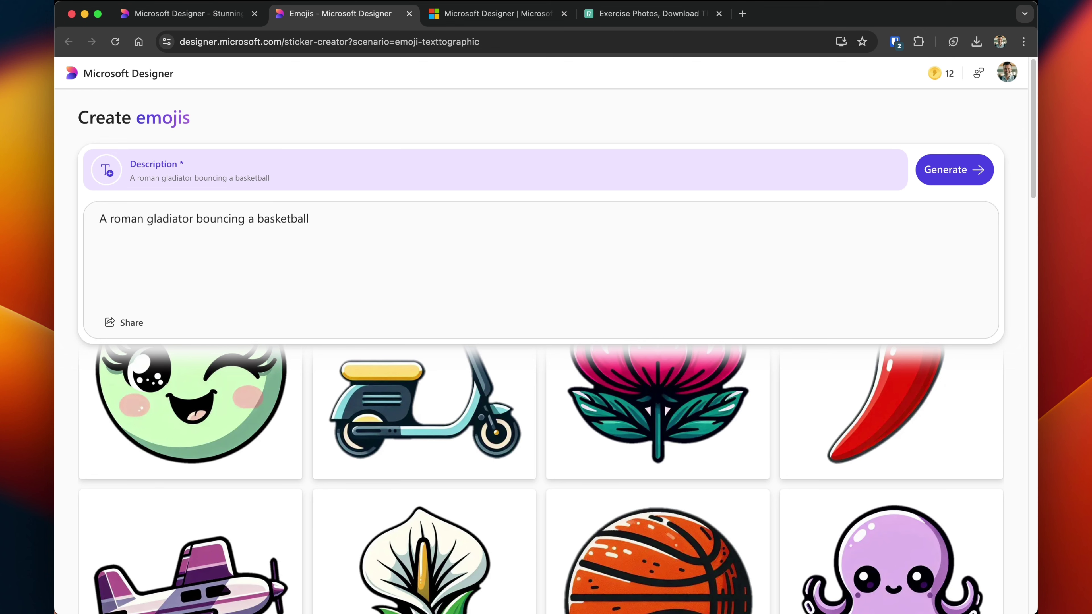
Step: Generate emojis from "A roman gladiator bouncing a basketball" and choose to send the first result to a phone
left_click(953, 169)
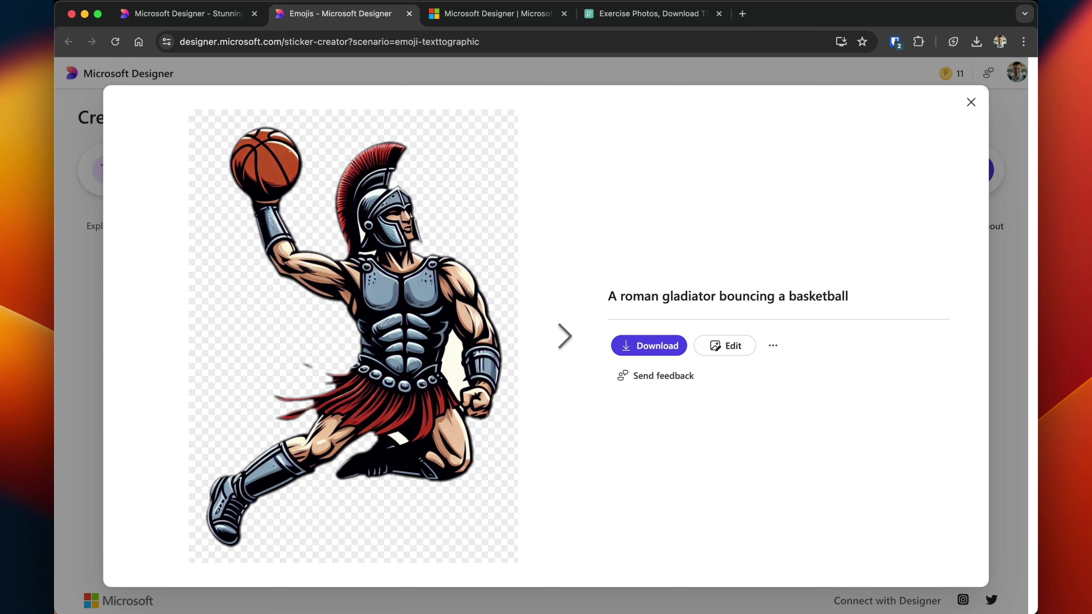
left_click(649, 345)
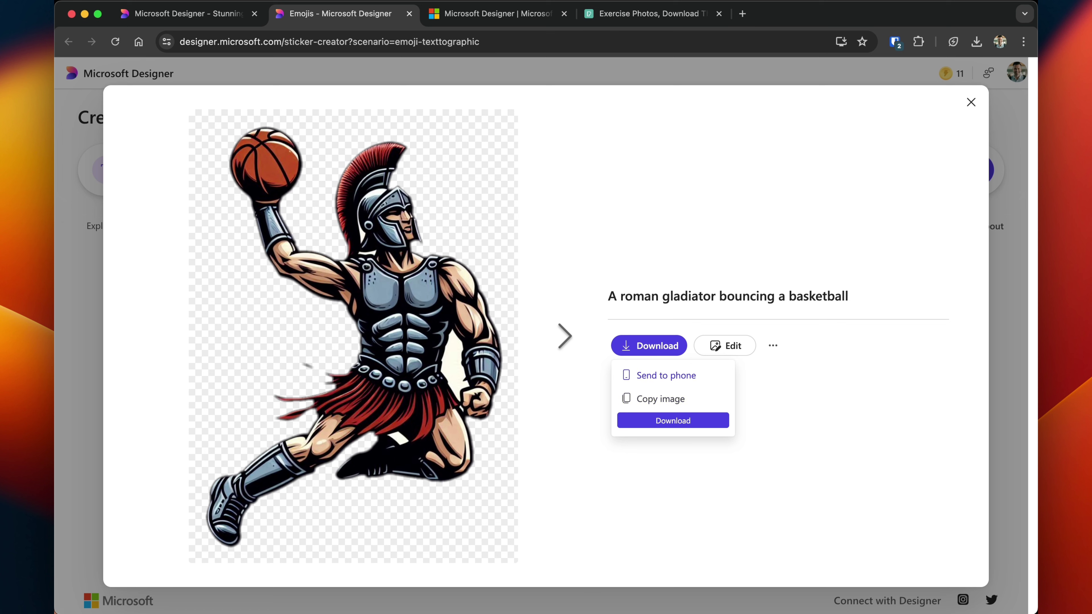
left_click(666, 375)
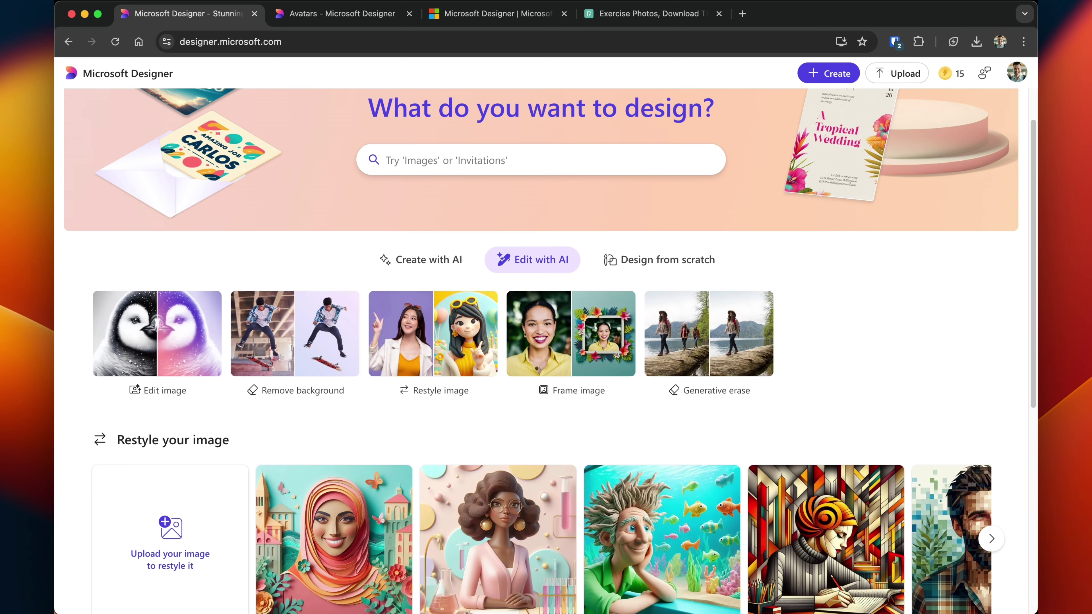
Step: Restyle the uploaded portrait photo in the Pixel art and Pop art styles, and open the third Pop art result
scroll(550, 350, "down", 1)
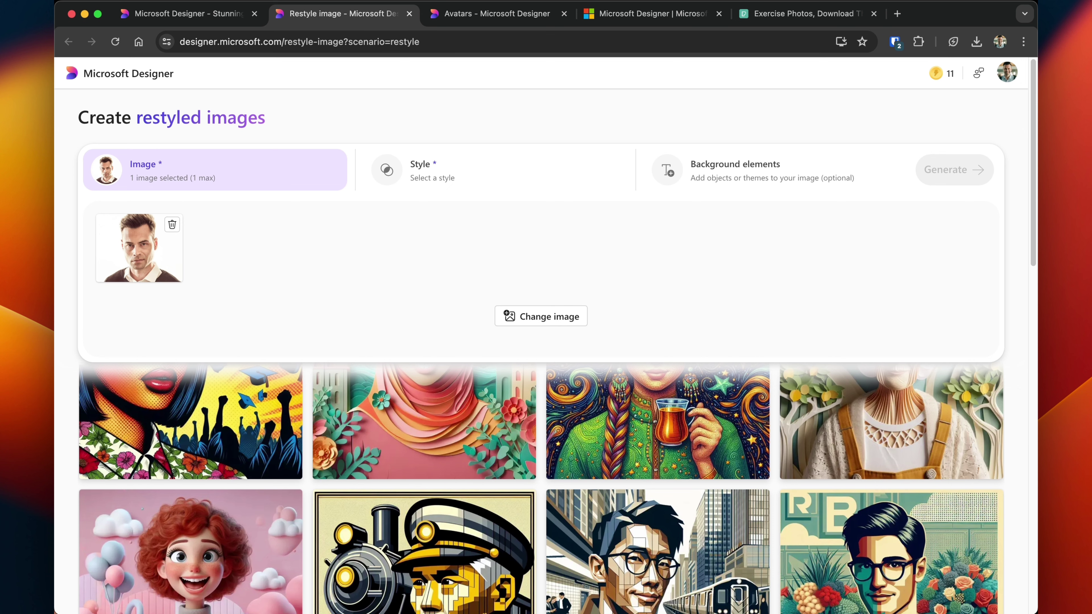
left_click(494, 170)
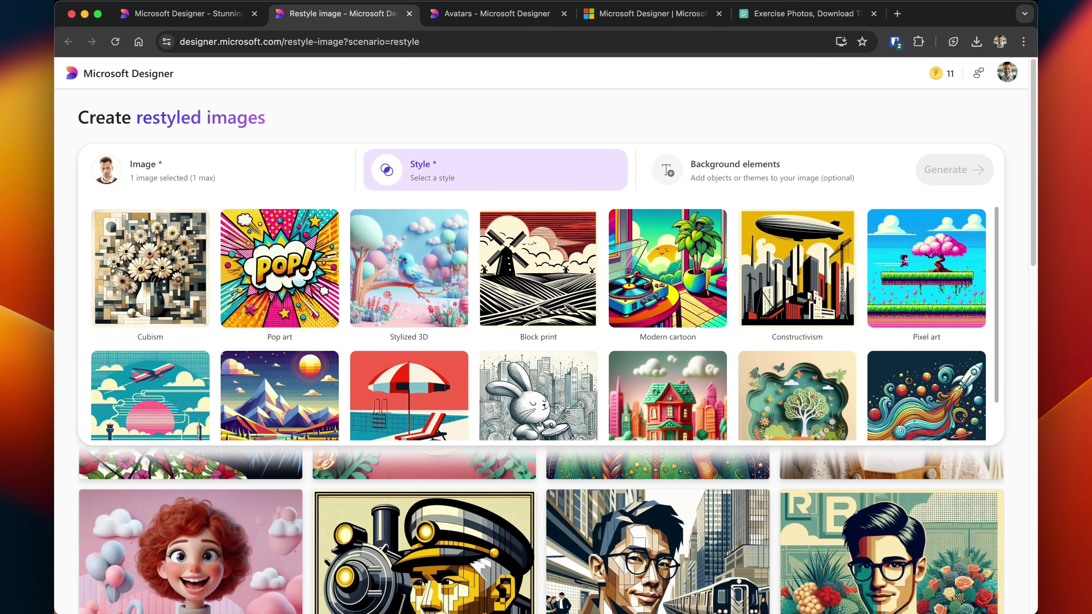
scroll(545, 322, "down", 2)
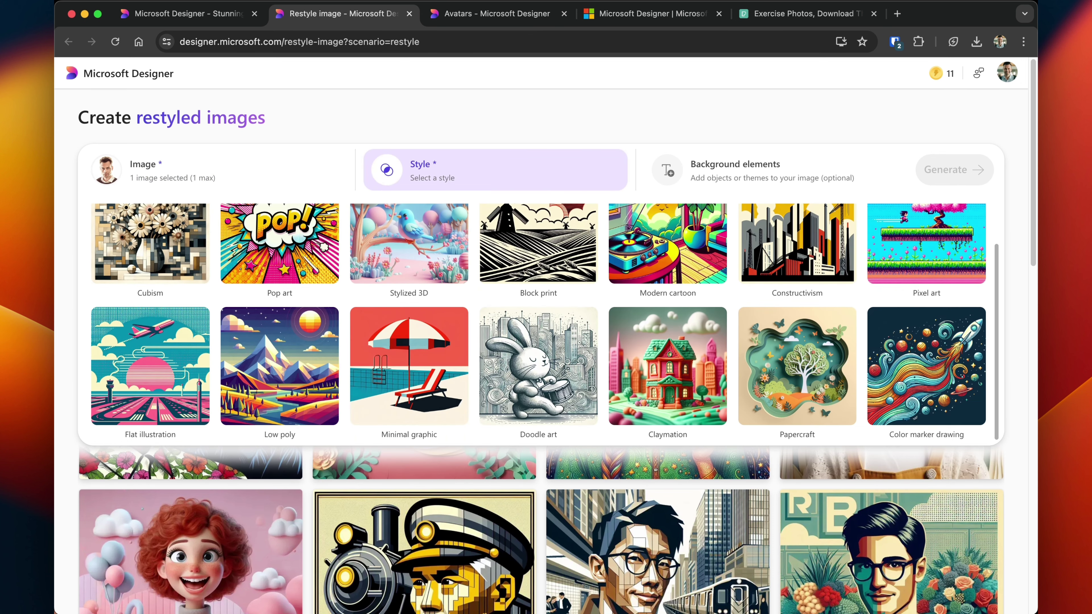
scroll(545, 322, "up", 2)
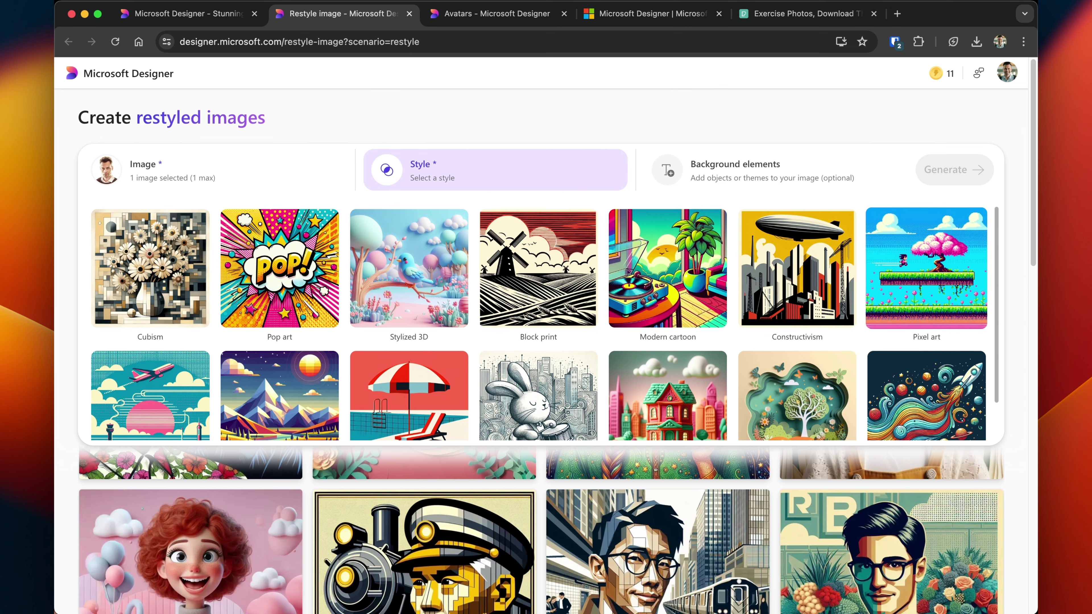
left_click(926, 269)
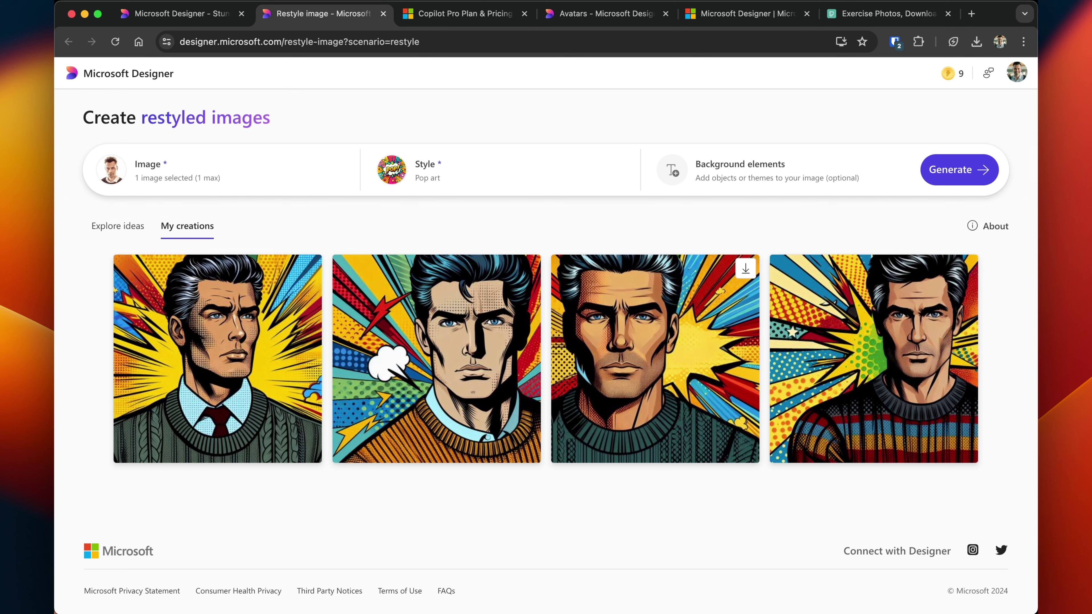
left_click(654, 358)
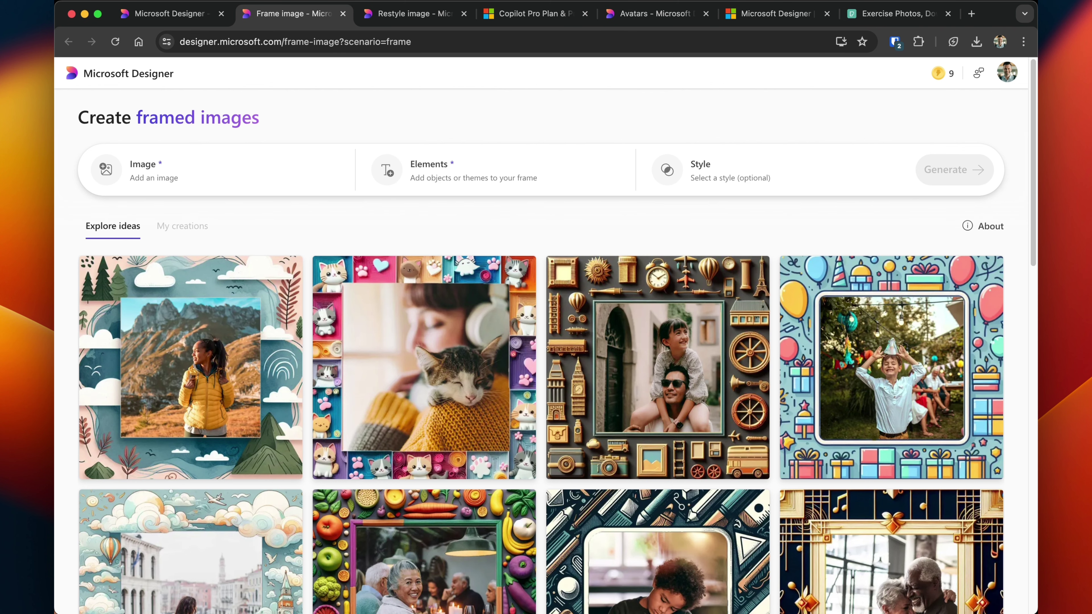
Step: Browse the example ideas for framed images and look through the optional frame styles
scroll(424, 344, "down", 10)
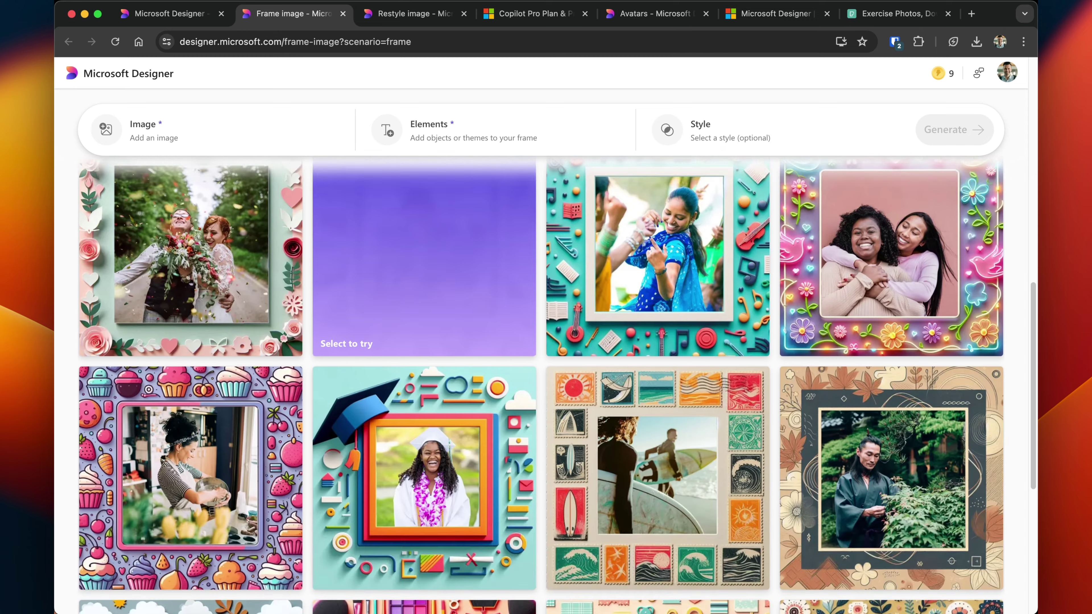
scroll(424, 344, "down", 12)
scroll(189, 499, "up", 14)
left_click(730, 130)
scroll(538, 279, "down", 5)
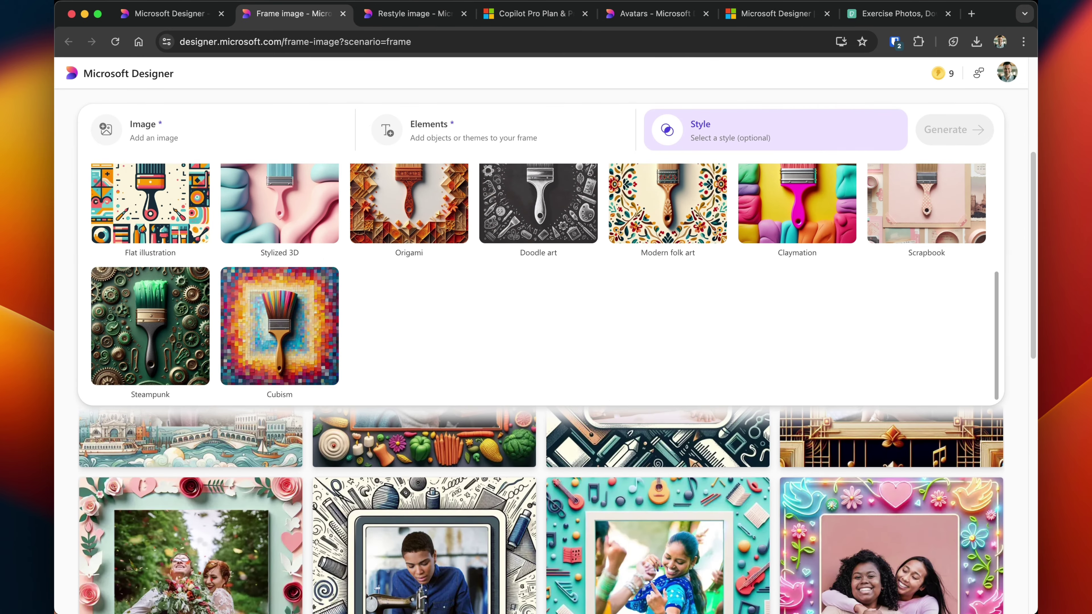
scroll(537, 279, "up", 5)
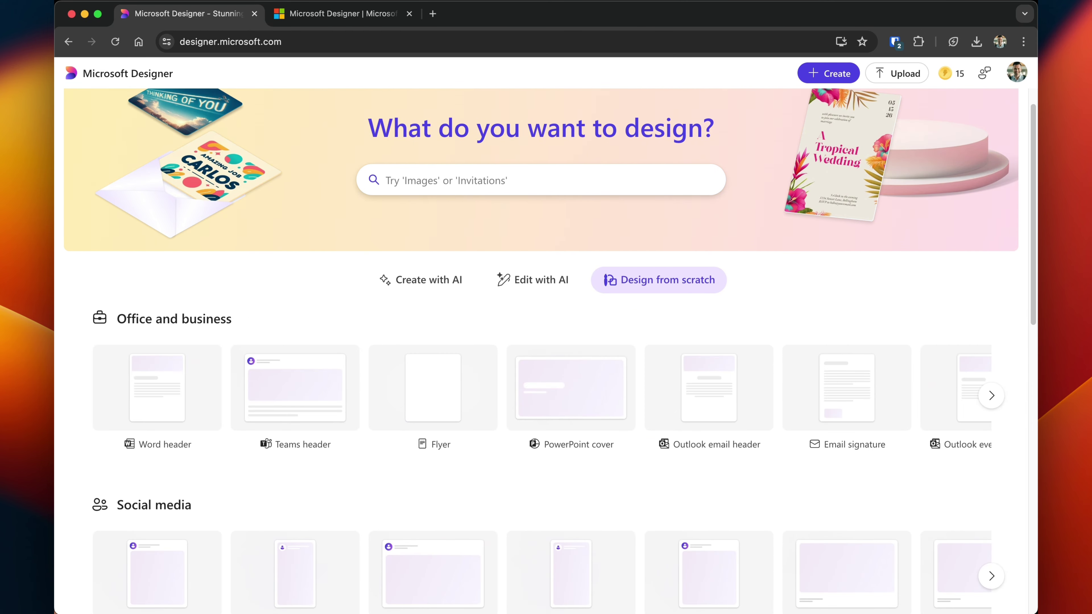
Step: Browse the formats for designing from scratch, open a blank design, and examine its templates, visuals, text and media upload options
scroll(546, 344, "down", 5)
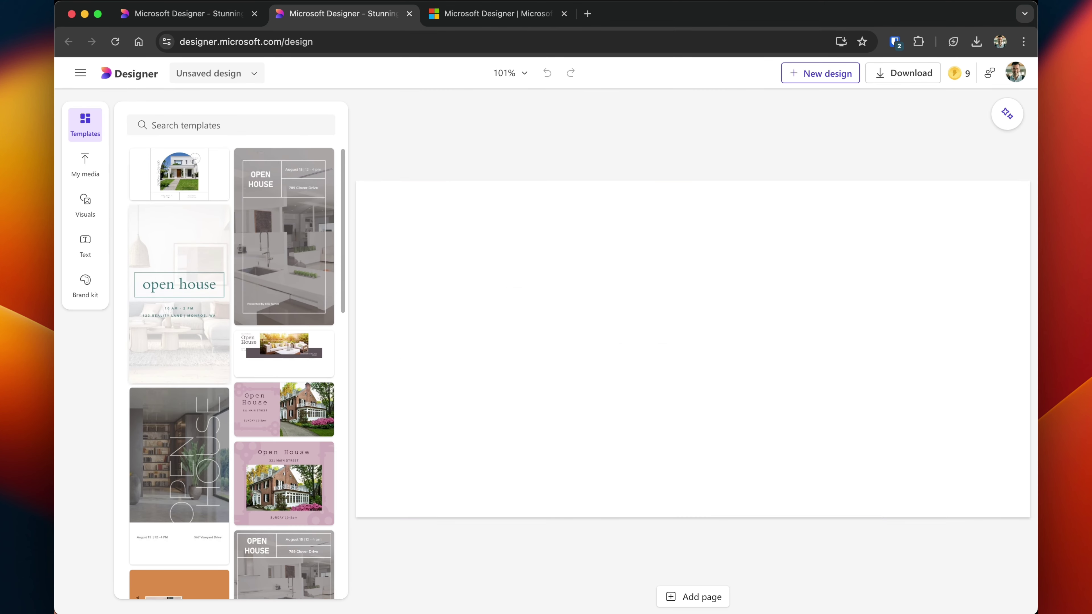
scroll(231, 370, "down", 10)
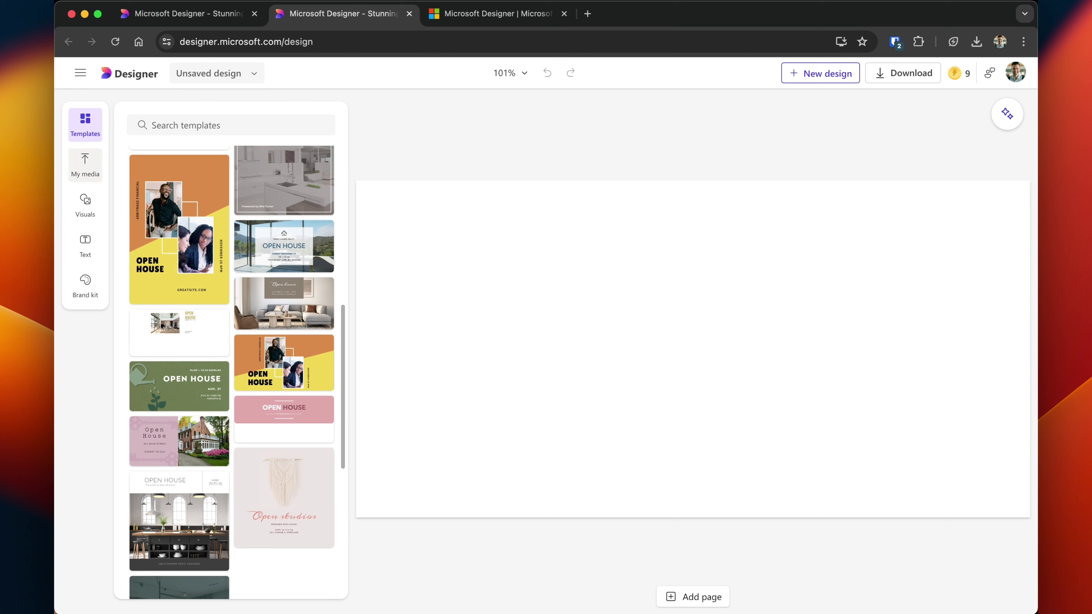
left_click(85, 206)
left_click(85, 245)
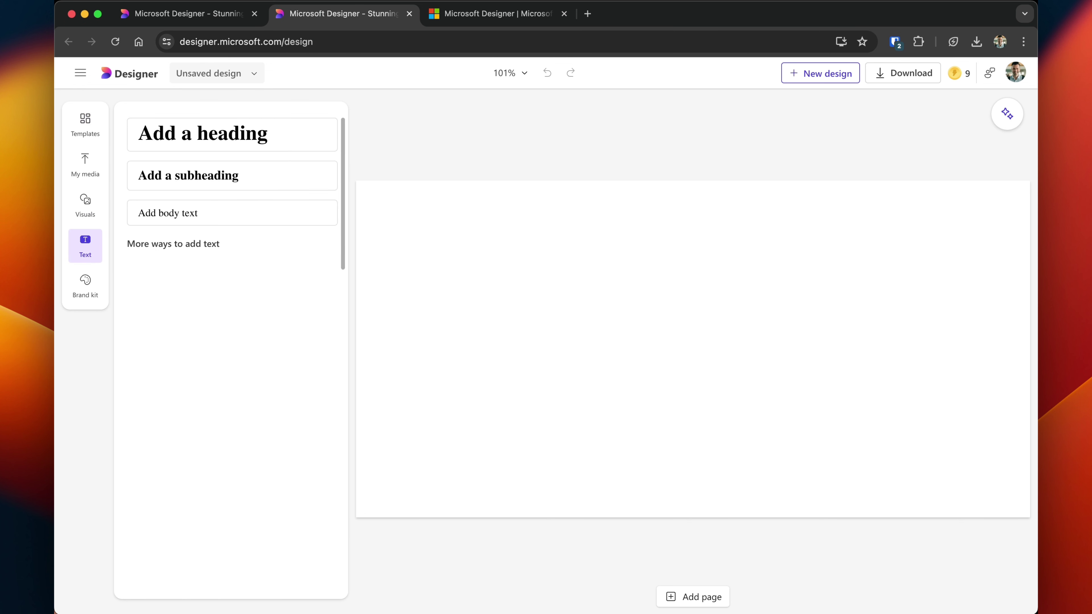
left_click(85, 165)
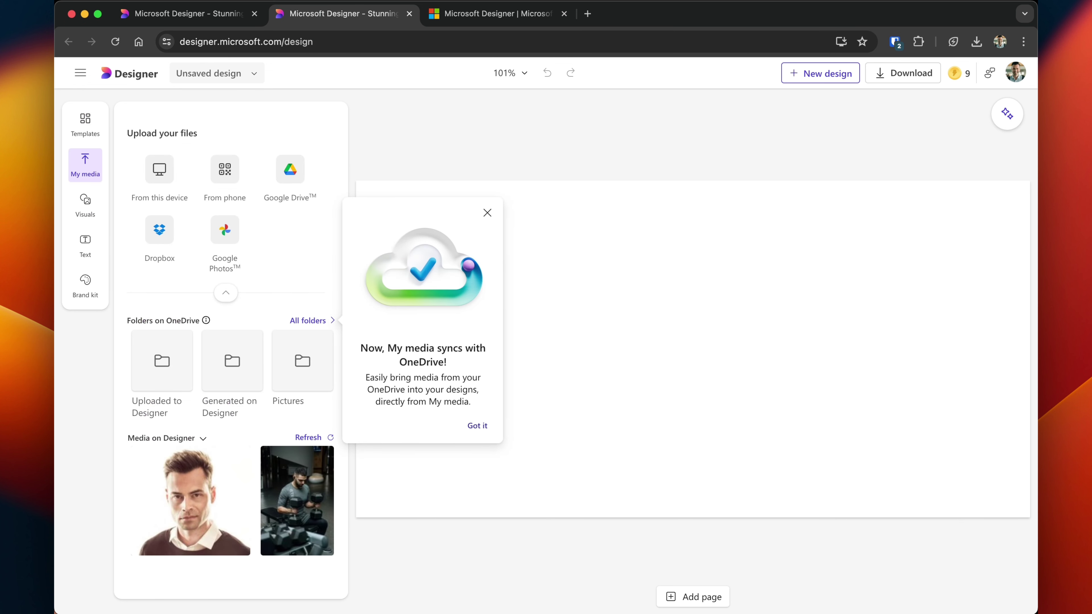
Step: Dismiss the OneDrive sync notice, switch to Canva, and browse its Docs, Social media and Videos design categories
left_click(477, 426)
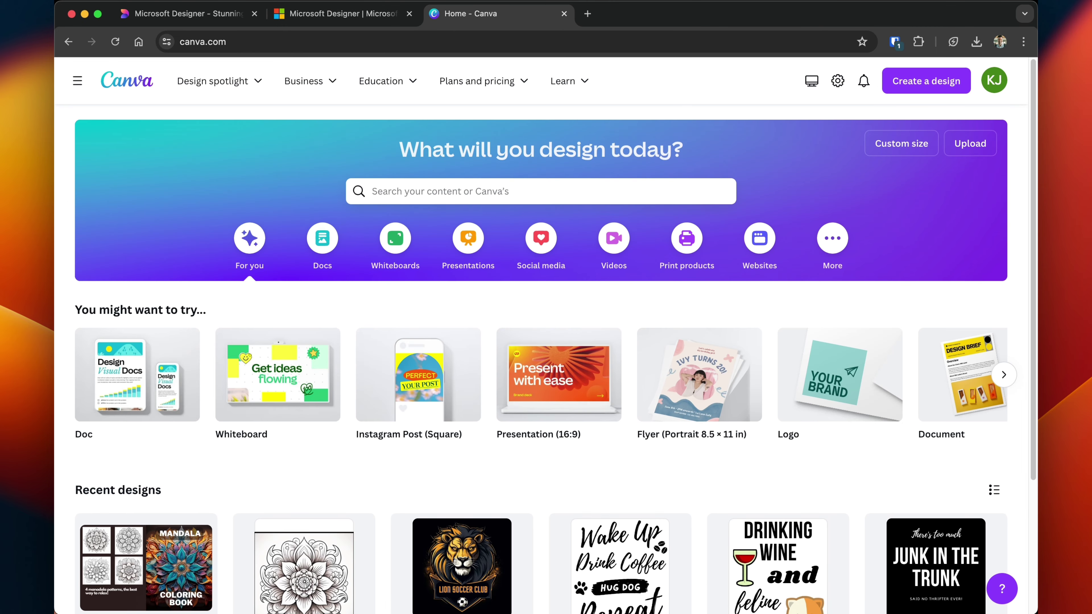
left_click(322, 238)
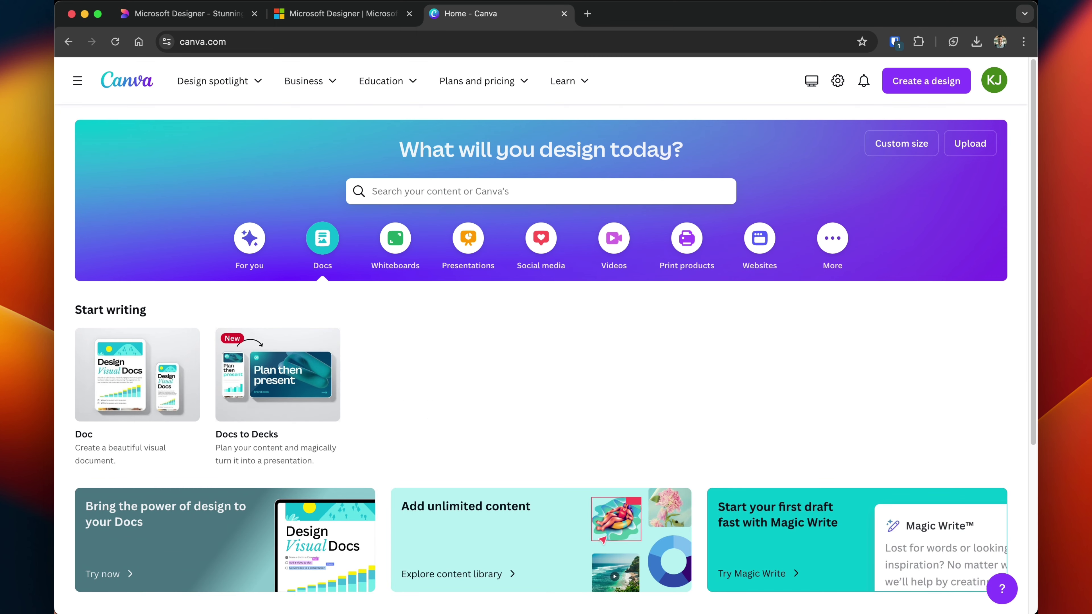
left_click(540, 238)
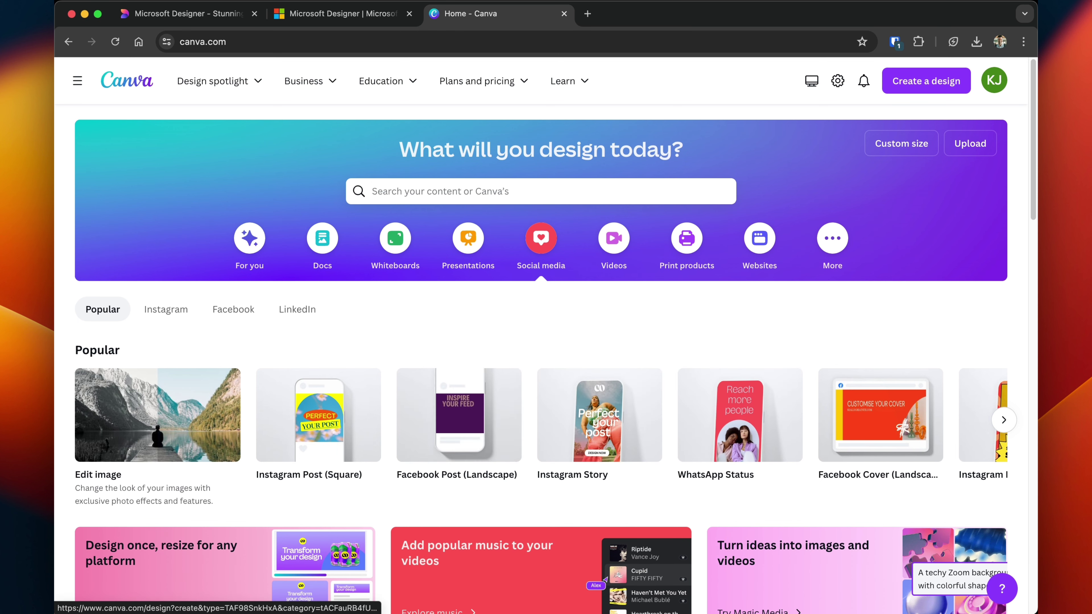
left_click(613, 237)
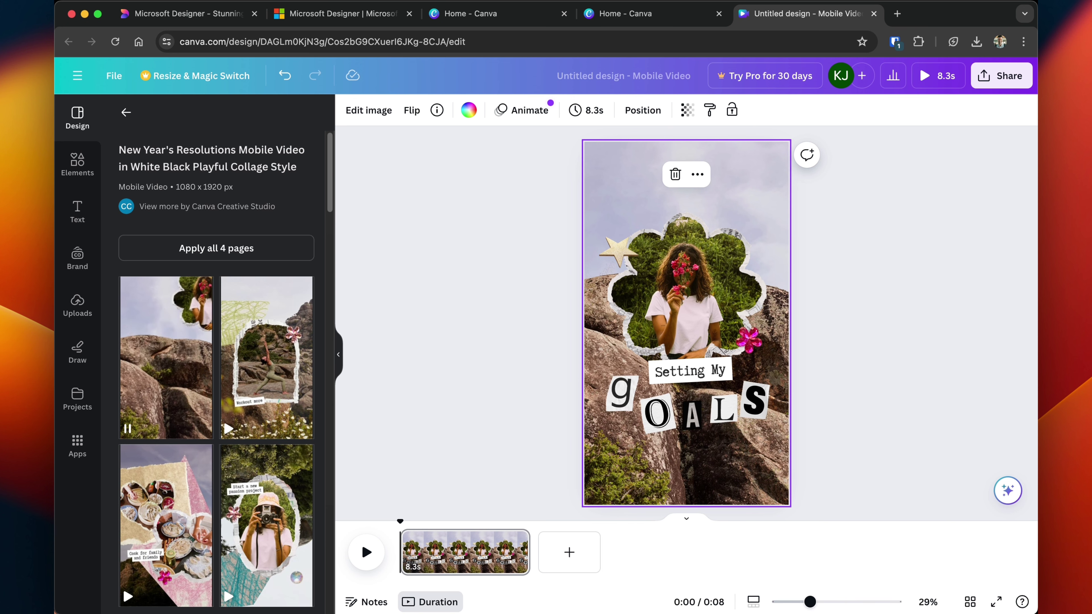
Step: Browse the mobile video templates and look through the pages of the yellow vintage Travel Instagram Reel template
scroll(216, 372, "down", 5)
scroll(216, 372, "down", 8)
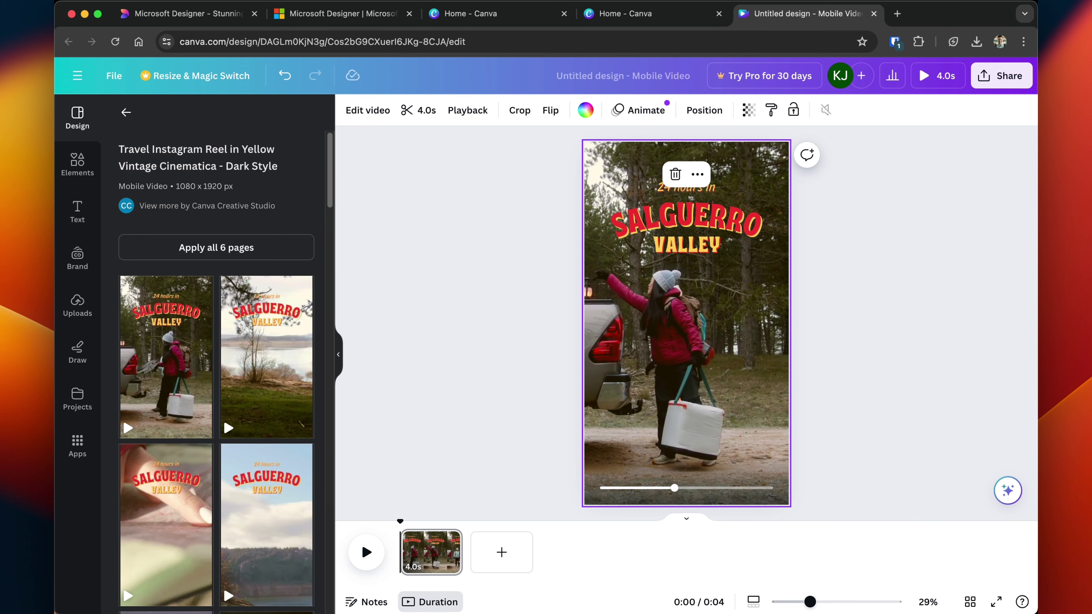
scroll(267, 290, "down", 4)
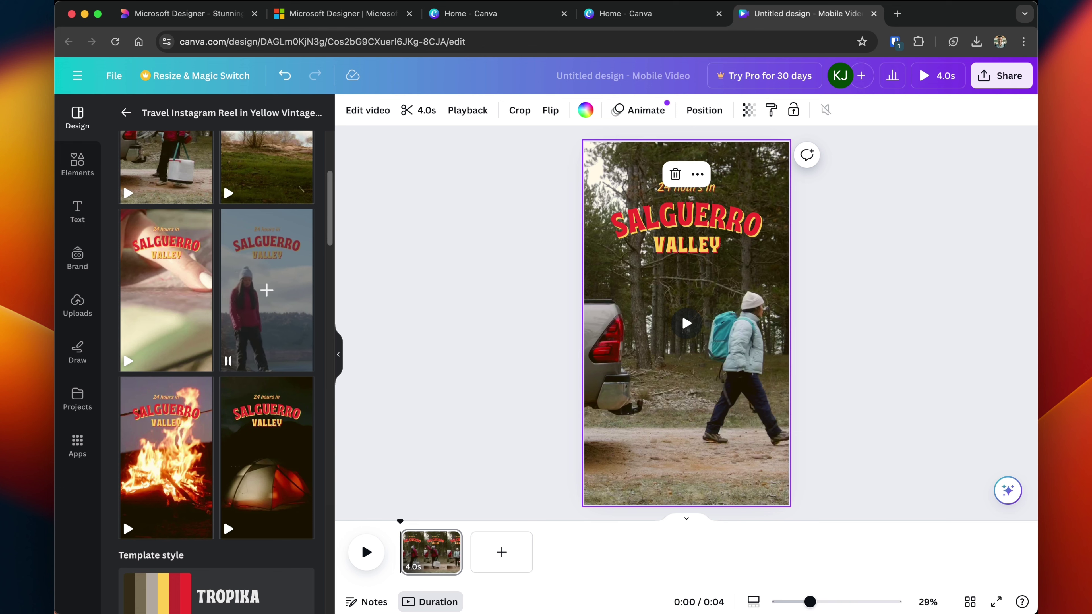
Step: Examine the editor's elements, text, brand and upload options, and look through the AI-powered apps
left_click(78, 163)
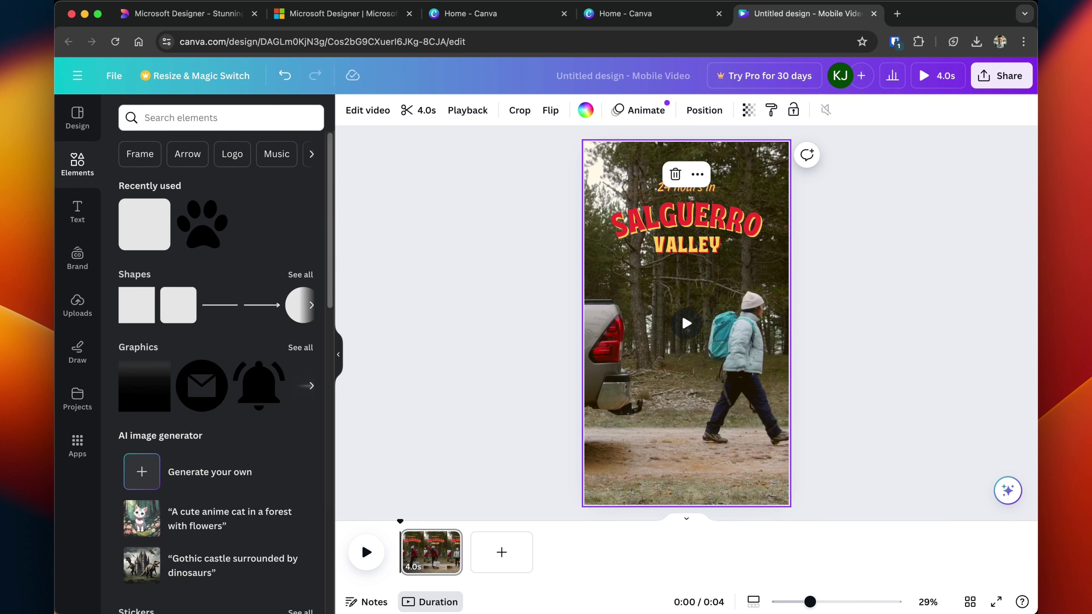
left_click(78, 211)
left_click(77, 257)
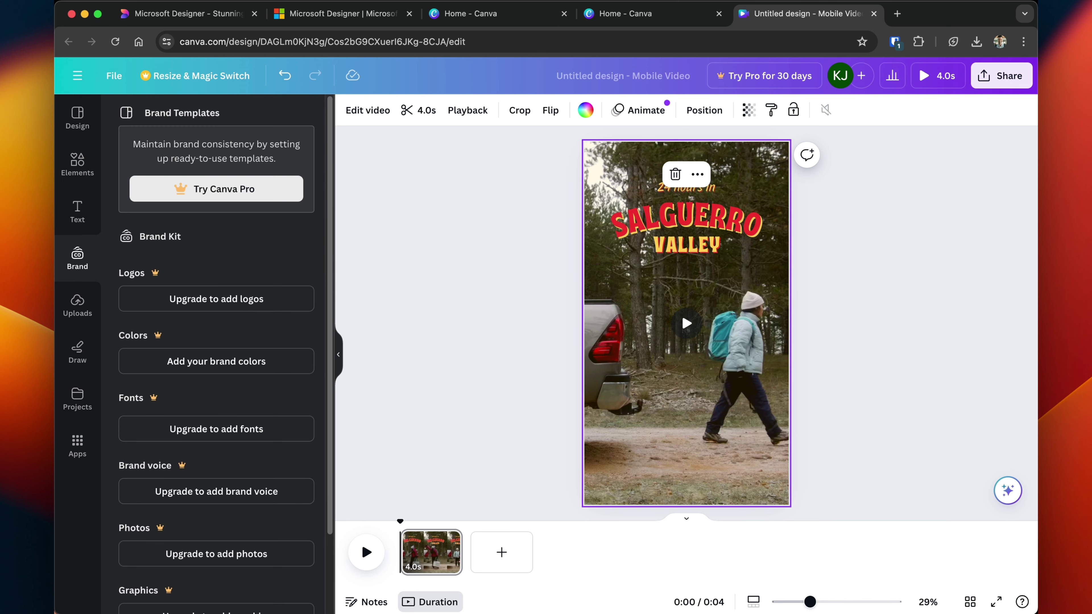
left_click(78, 305)
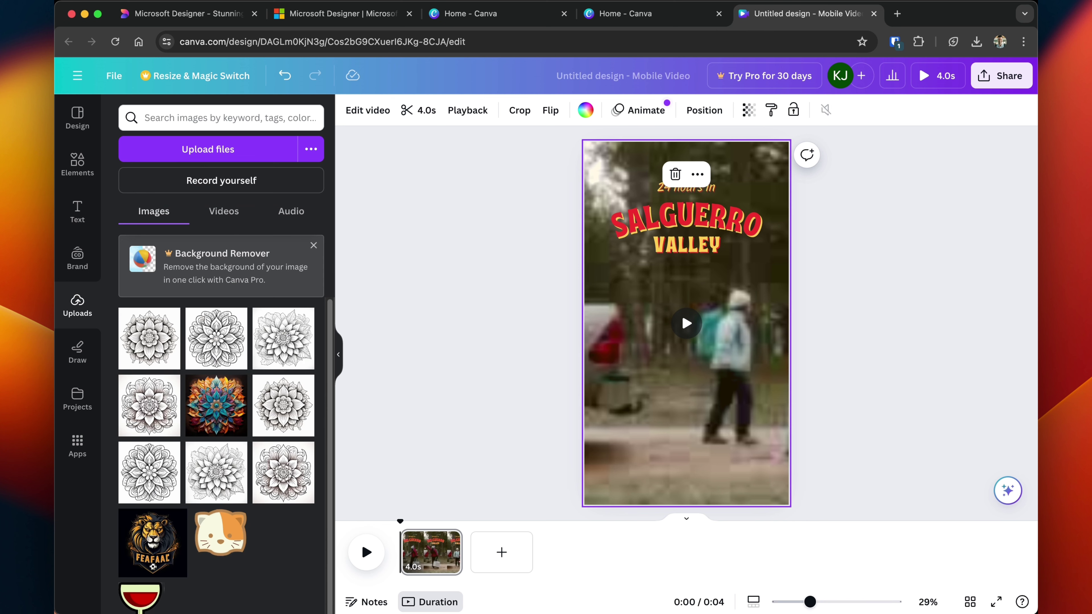
left_click(78, 445)
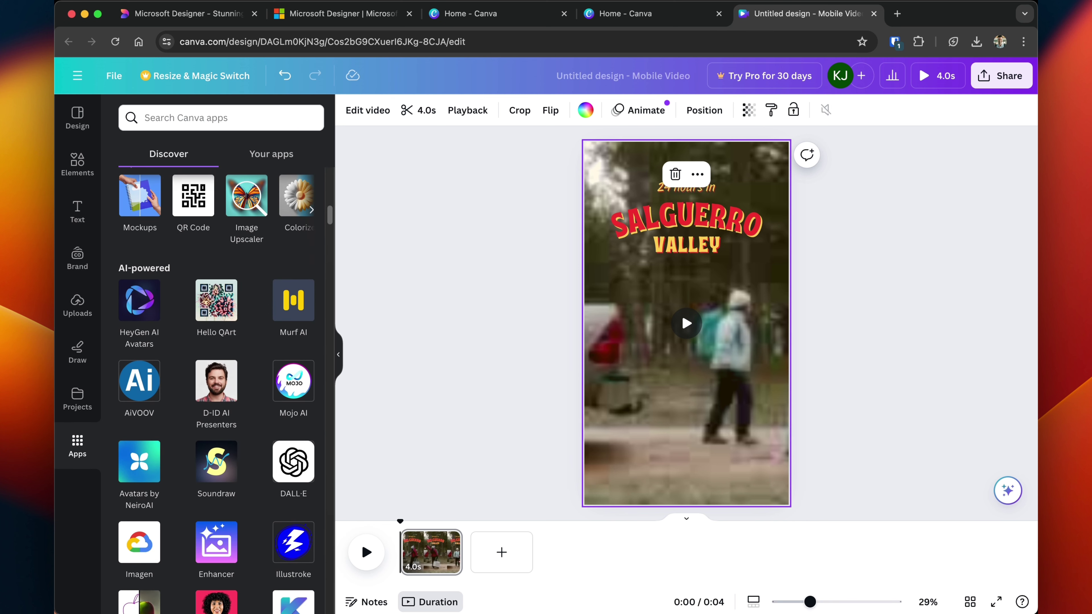
scroll(217, 387, "down", 5)
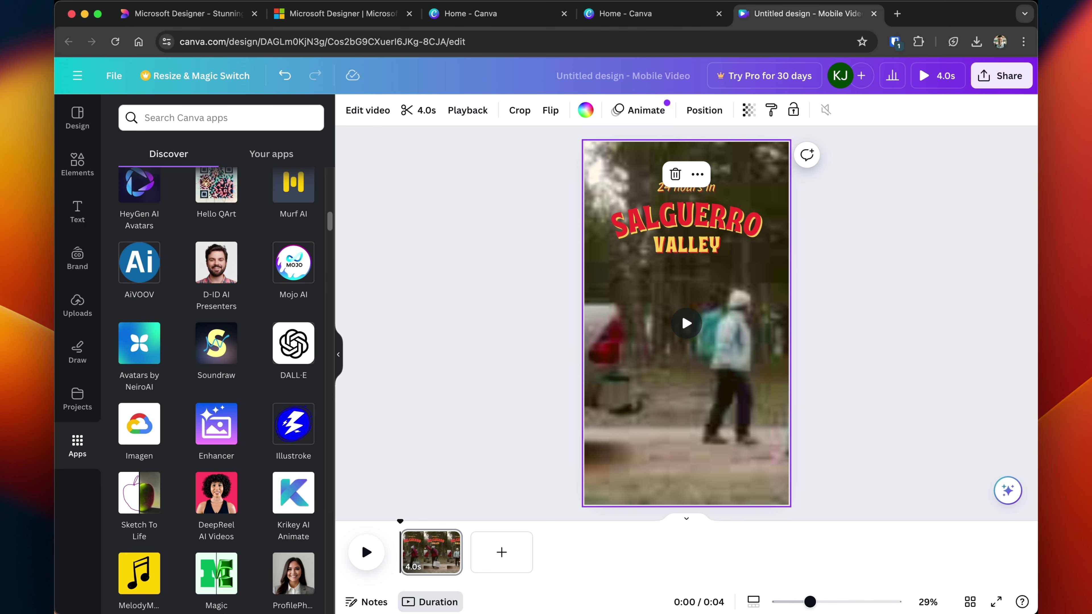
scroll(217, 387, "up", 2)
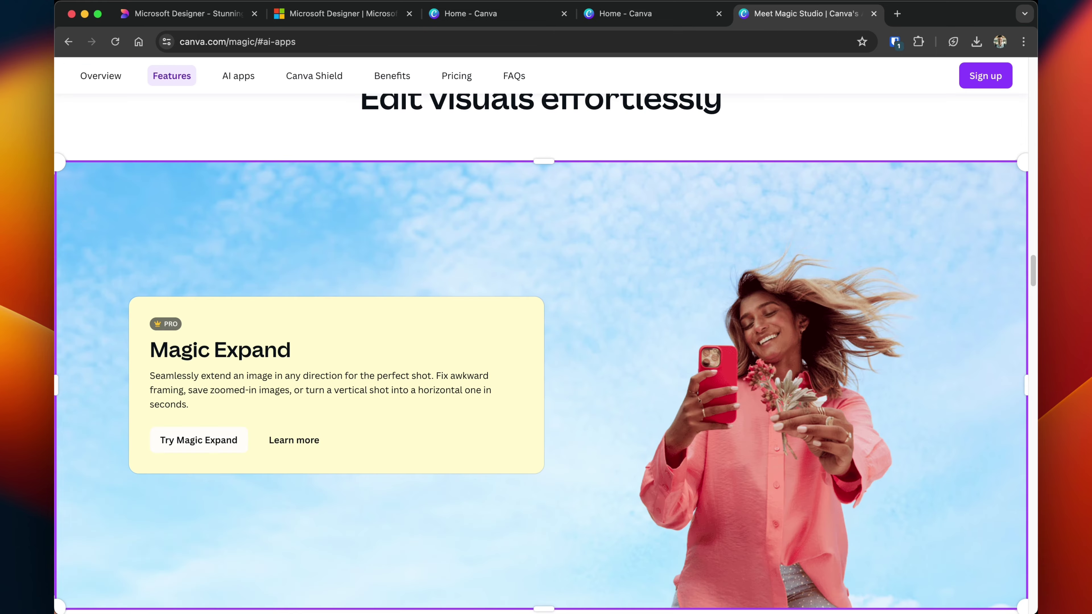
Step: Review the visual editing features on the Magic Studio page, from Magic Expand through Magic Morph
scroll(546, 353, "down", 2)
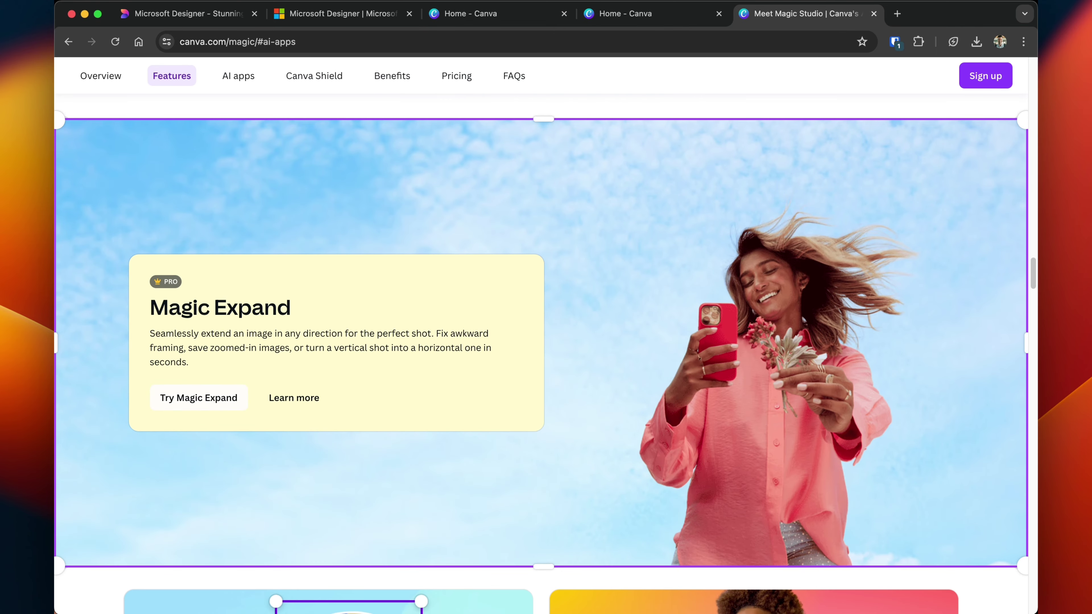
scroll(546, 357, "down", 1)
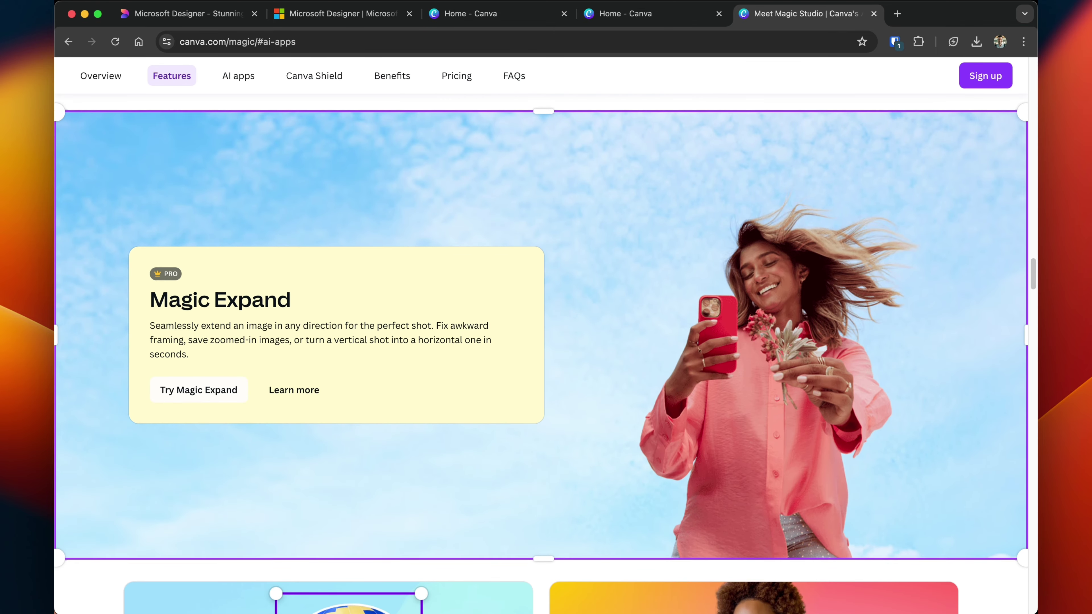
scroll(390, 566, "down", 15)
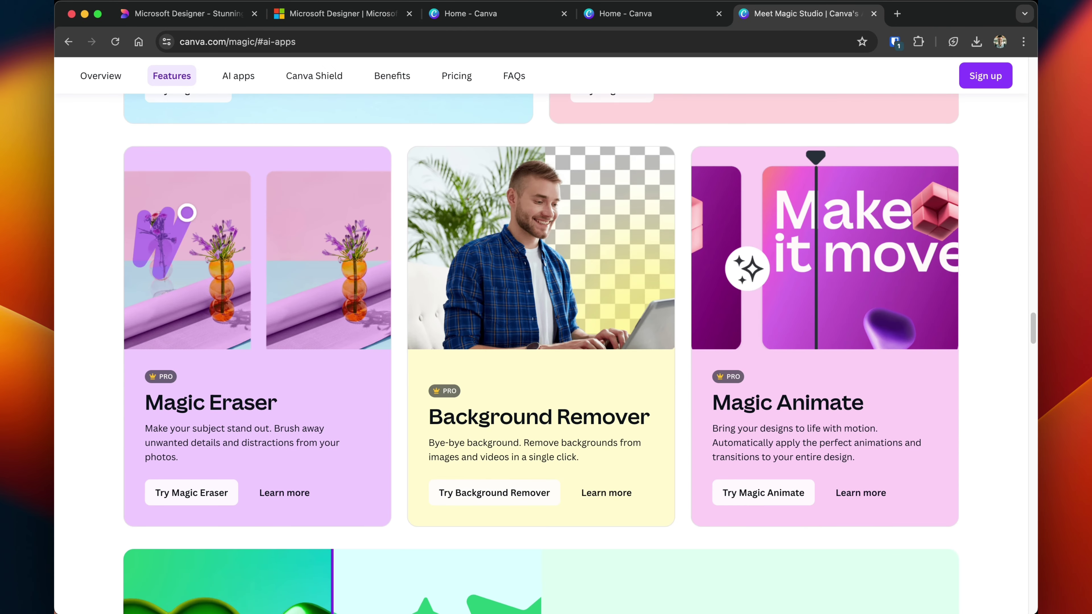
scroll(541, 353, "down", 8)
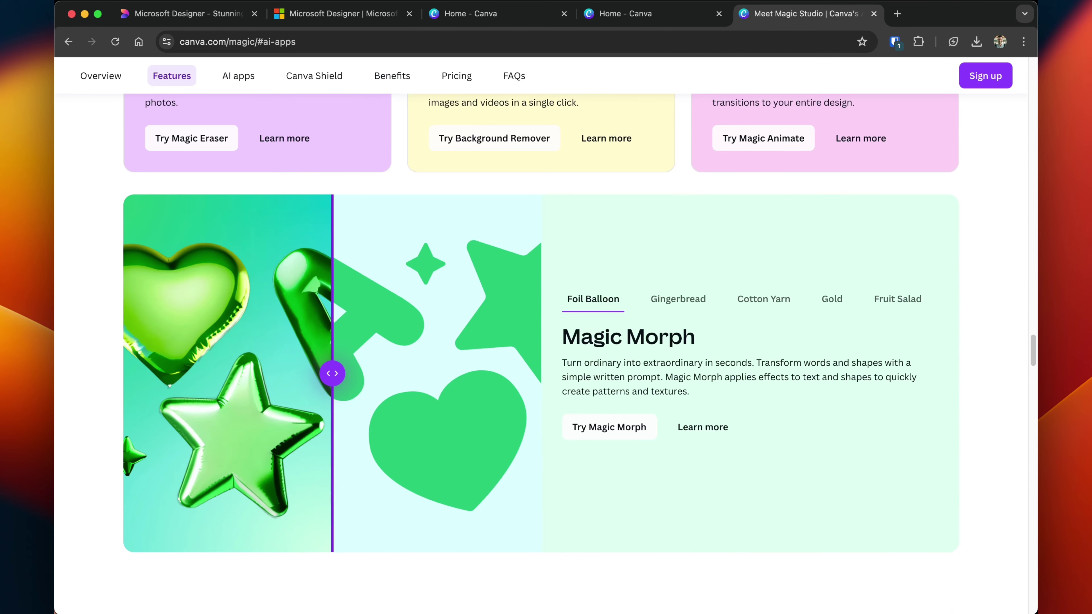